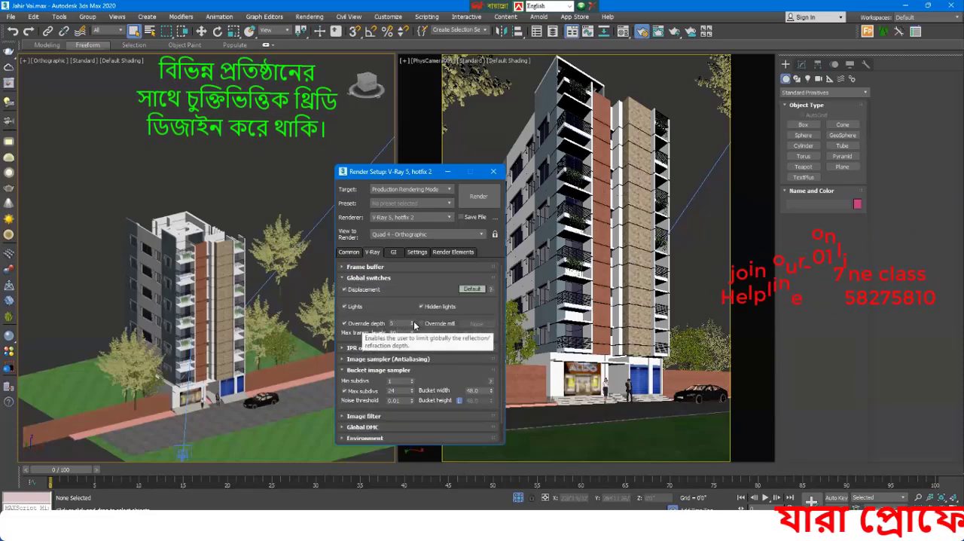
# Step: Override the global reflection/refraction depth with 20 and choose Bucket as the image sampler type
pyautogui.moveTo(400, 323); pyautogui.dragTo(381, 322)
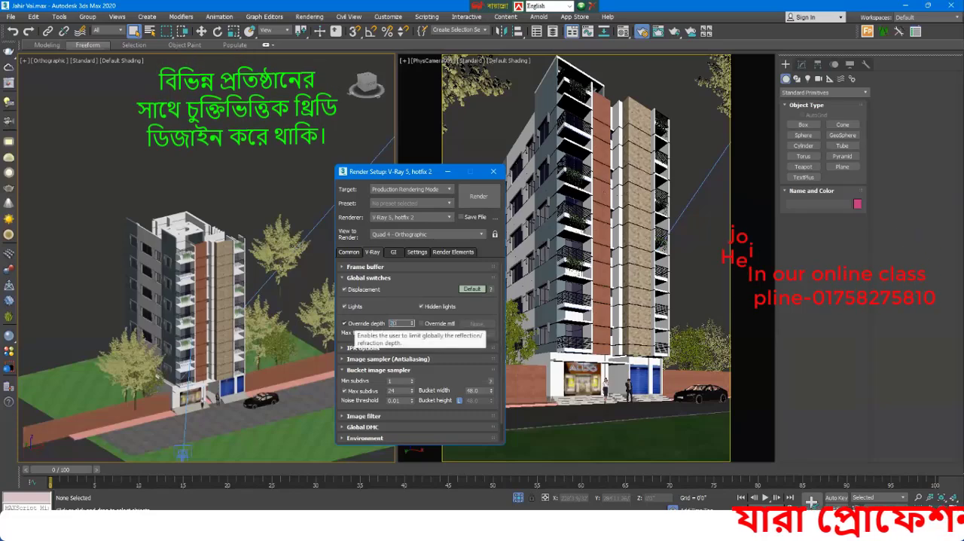
pyautogui.click(369, 277)
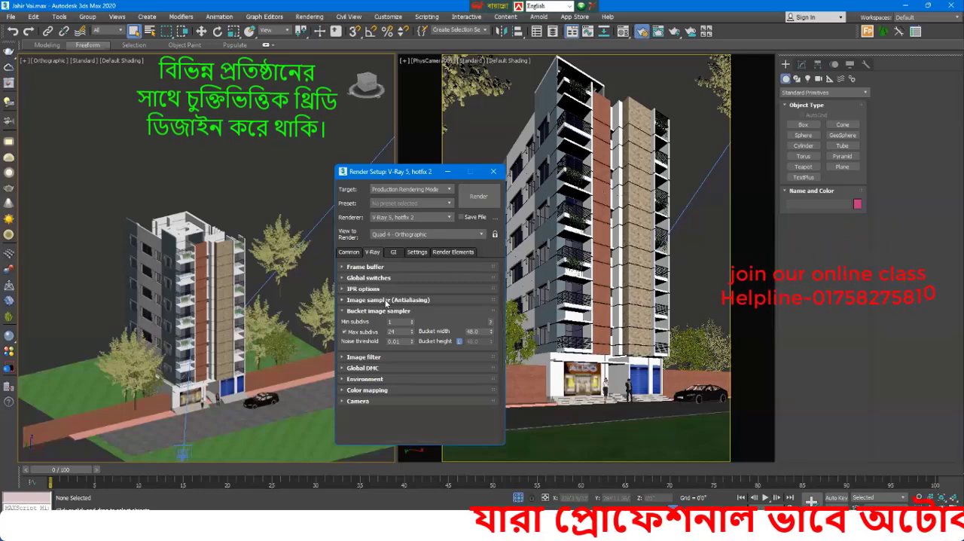
pyautogui.click(386, 299)
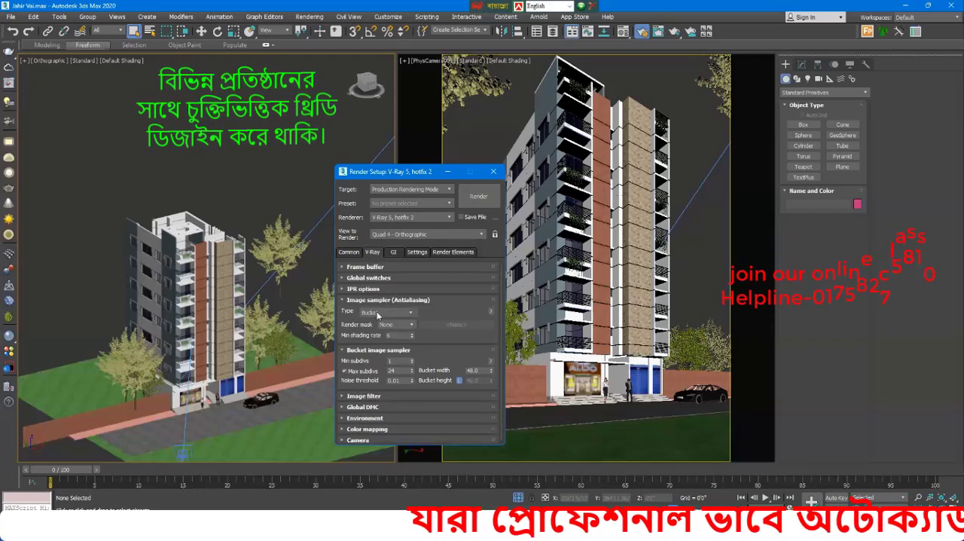
pyautogui.click(382, 322)
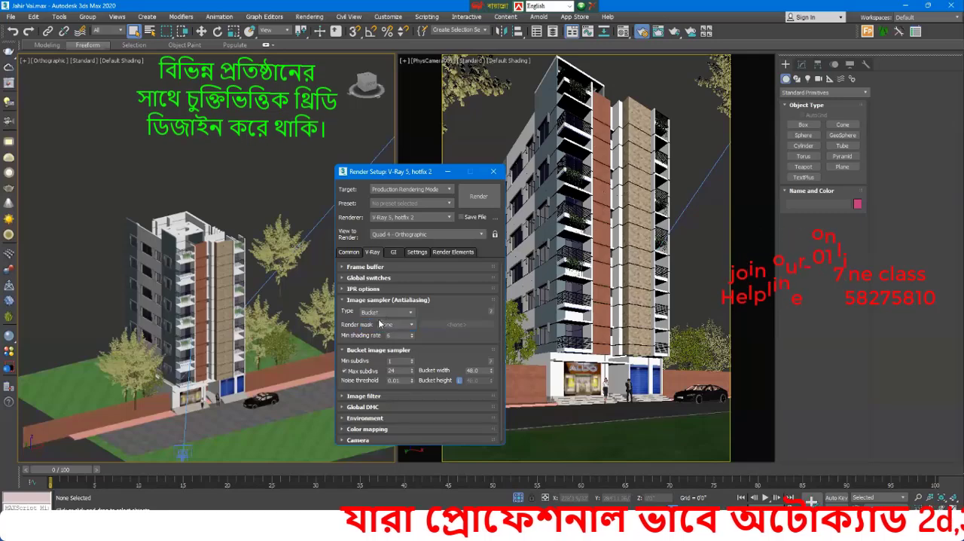
pyautogui.click(378, 299)
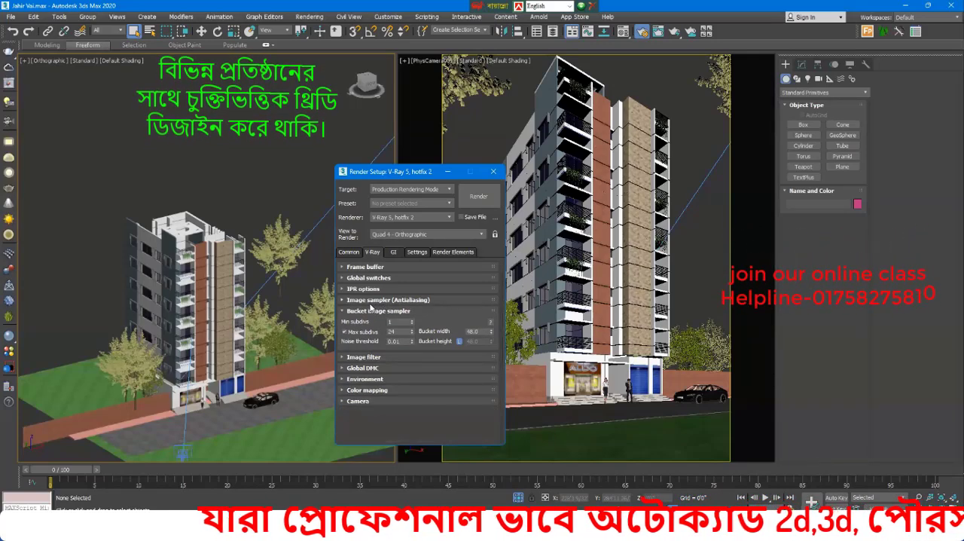
# Step: Set the bucket image sampler to 2 minimum subdivisions and 8 maximum subdivisions
pyautogui.click(373, 314)
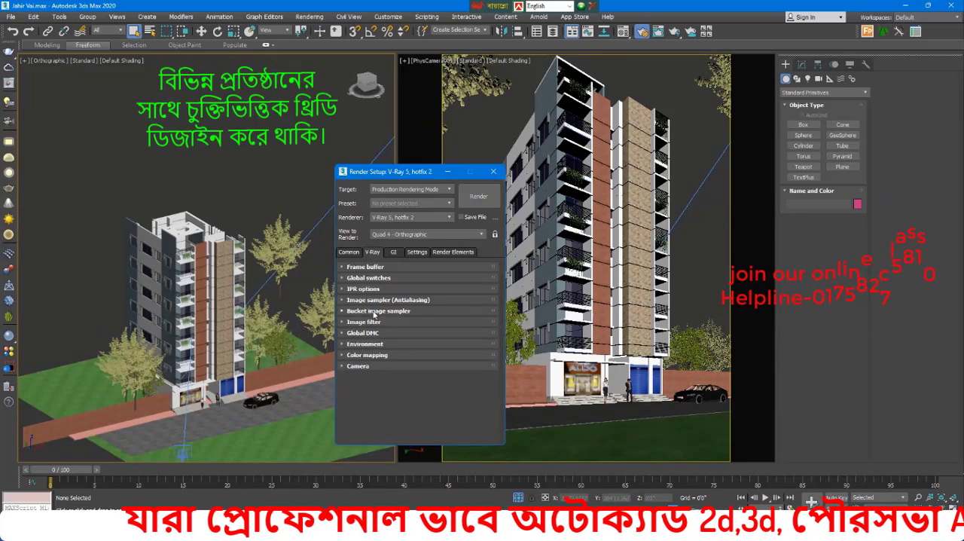
pyautogui.click(374, 314)
pyautogui.moveTo(400, 322)
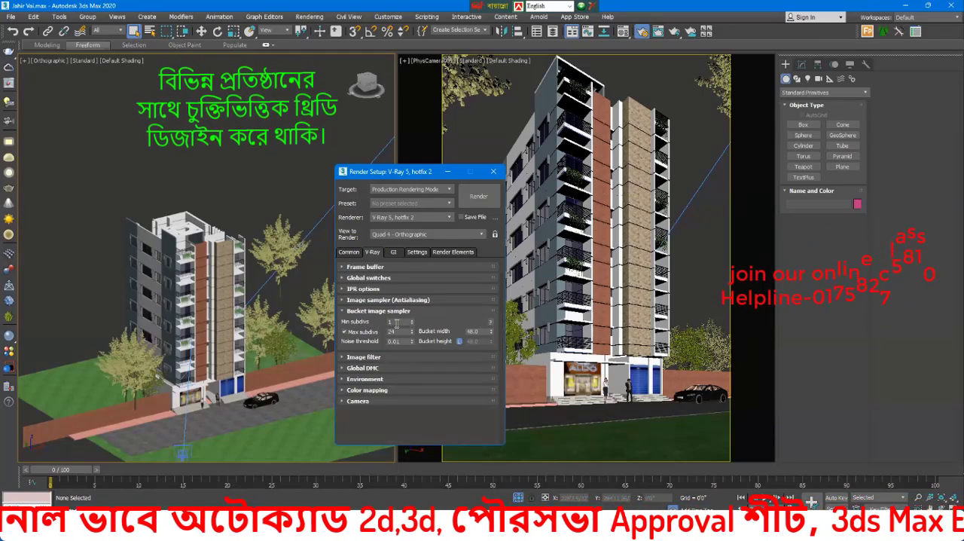
pyautogui.moveTo(395, 322); pyautogui.dragTo(375, 319)
pyautogui.write('2')
pyautogui.press('Return')
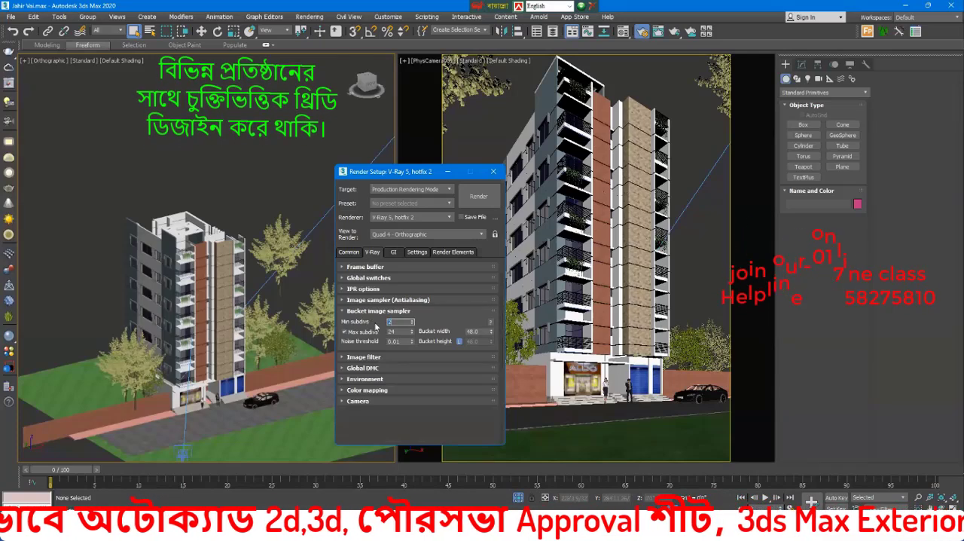
pyautogui.moveTo(400, 332); pyautogui.dragTo(369, 332)
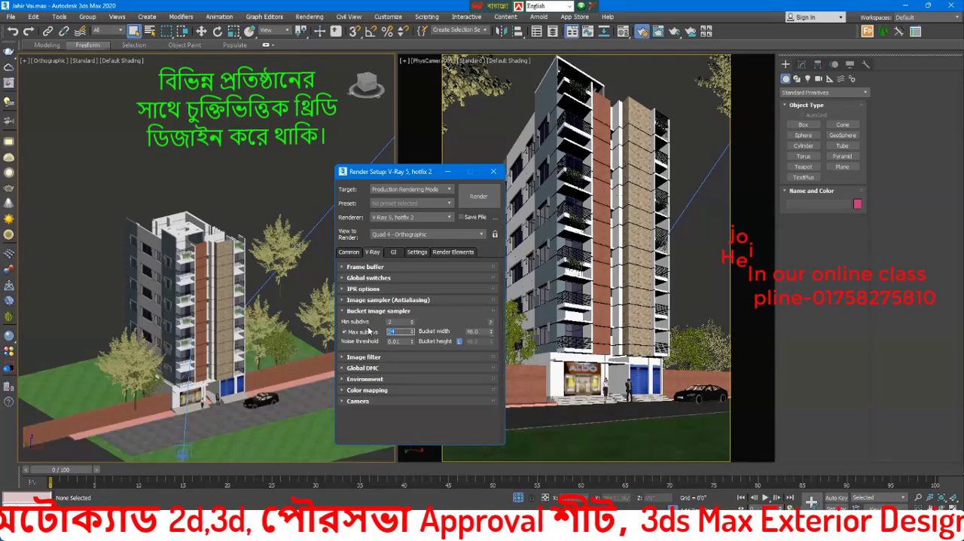
pyautogui.write('8')
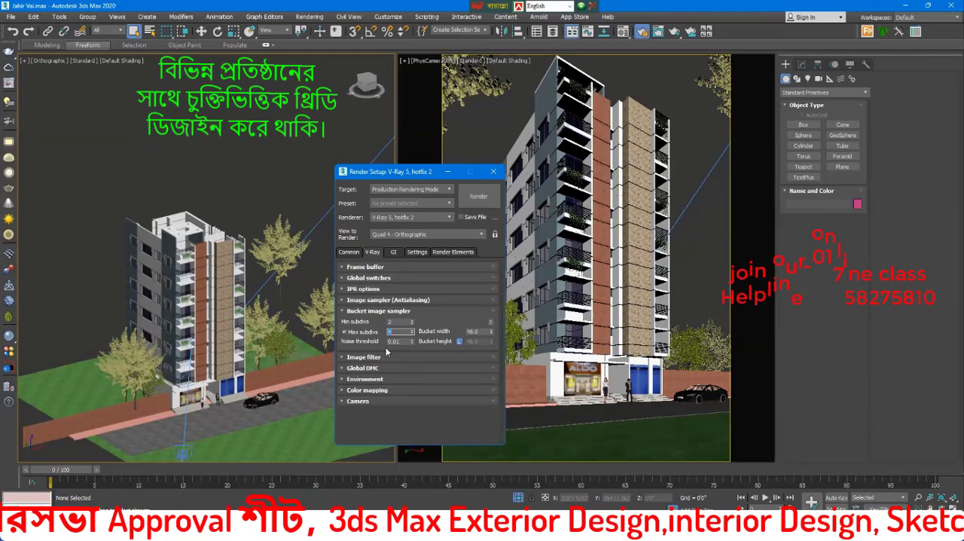
pyautogui.press('Tab')
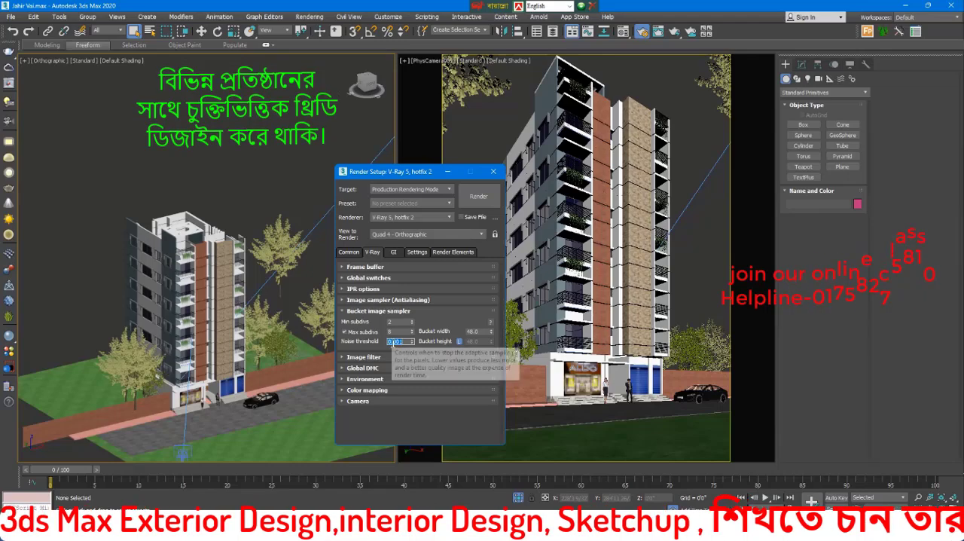
pyautogui.click(373, 310)
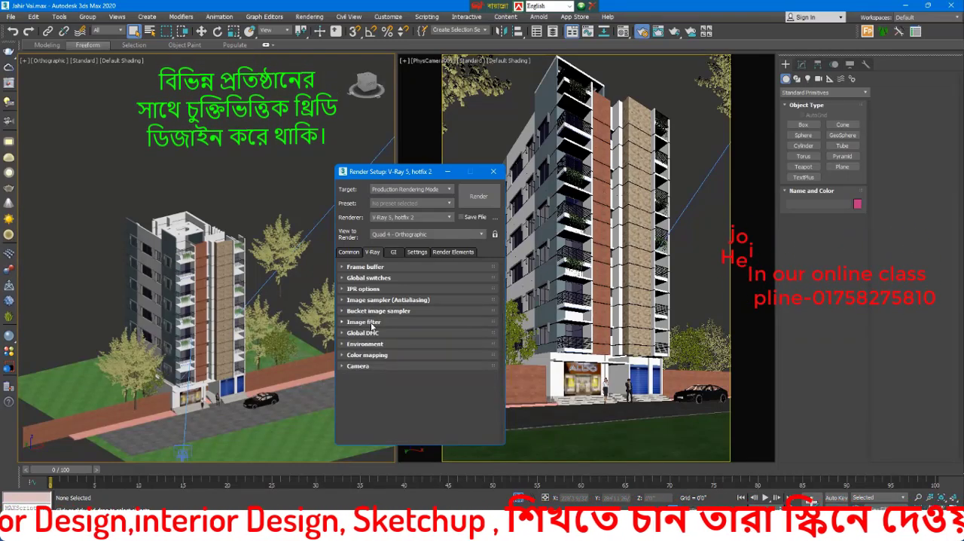
# Step: Choose VRayLanczosFilter as the image filter and set its size to 1.0
pyautogui.click(364, 322)
pyautogui.click(444, 335)
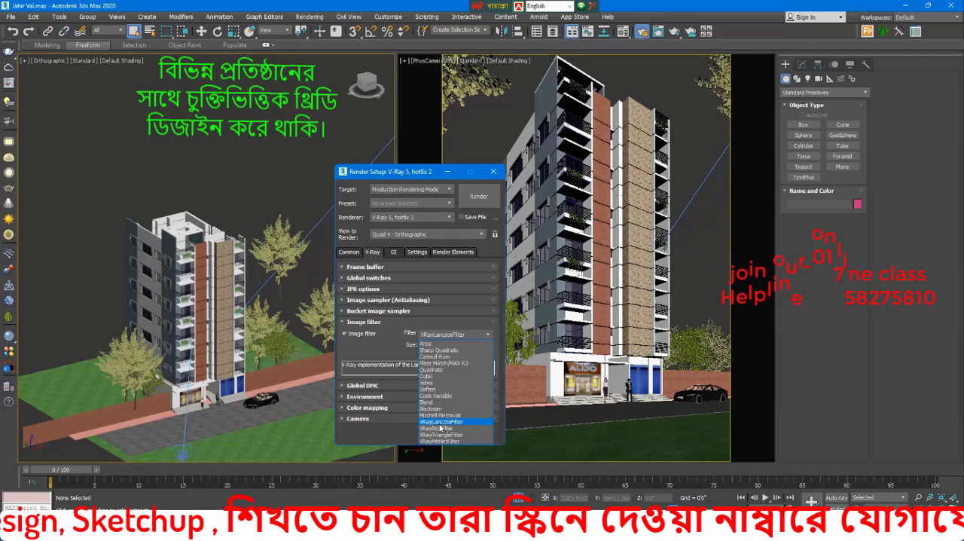
pyautogui.click(443, 422)
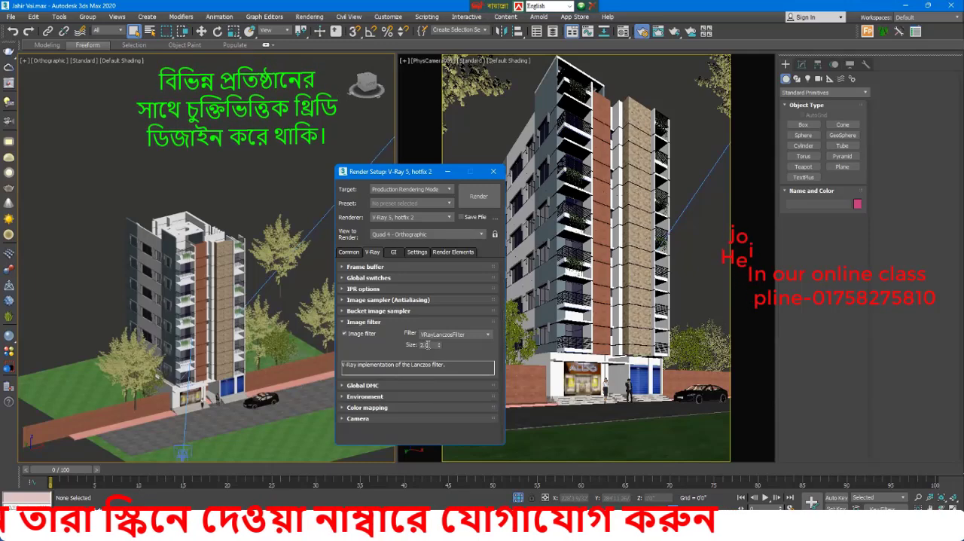
pyautogui.moveTo(430, 345); pyautogui.dragTo(411, 348)
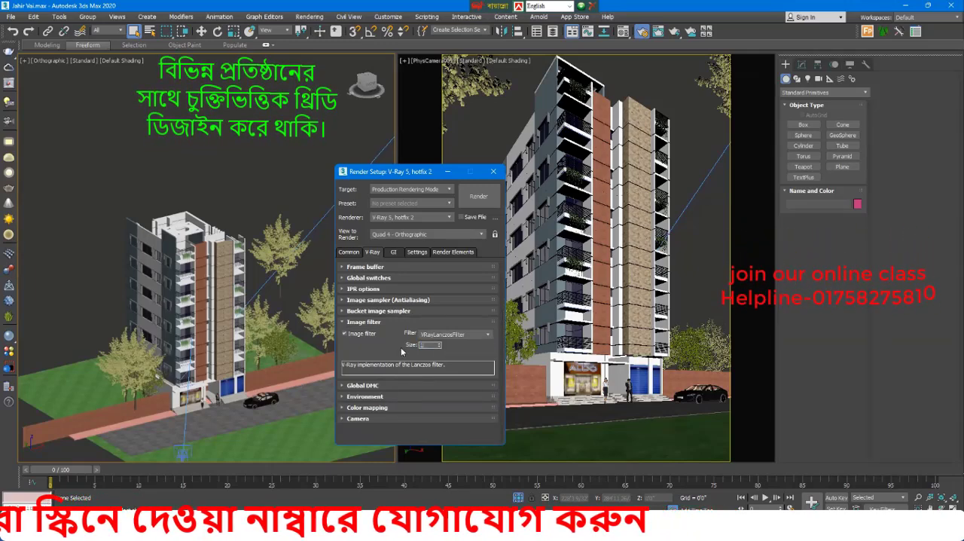
pyautogui.write('1')
pyautogui.press('Return')
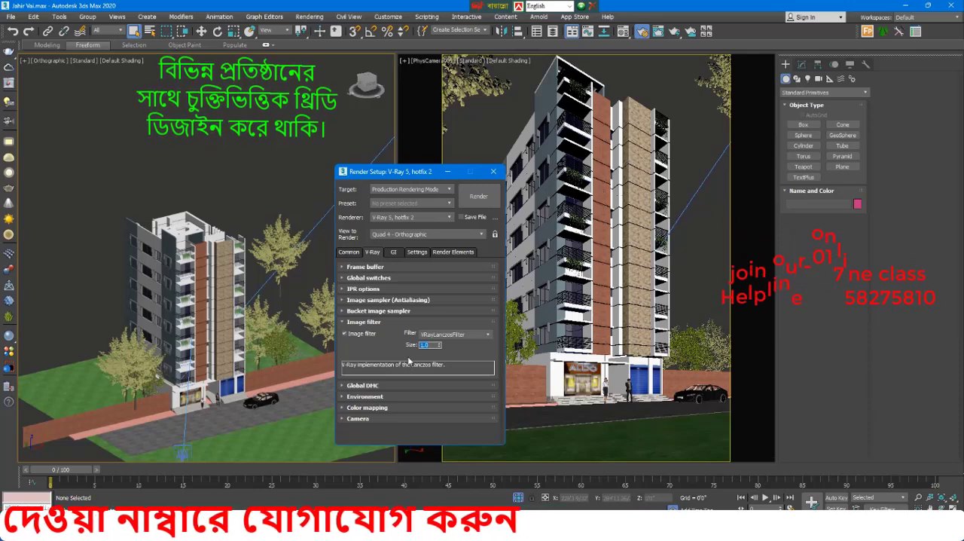
pyautogui.click(367, 323)
# Step: Check the Global DMC options and switch the Reinhard color mapping settings to Advanced mode
pyautogui.click(365, 333)
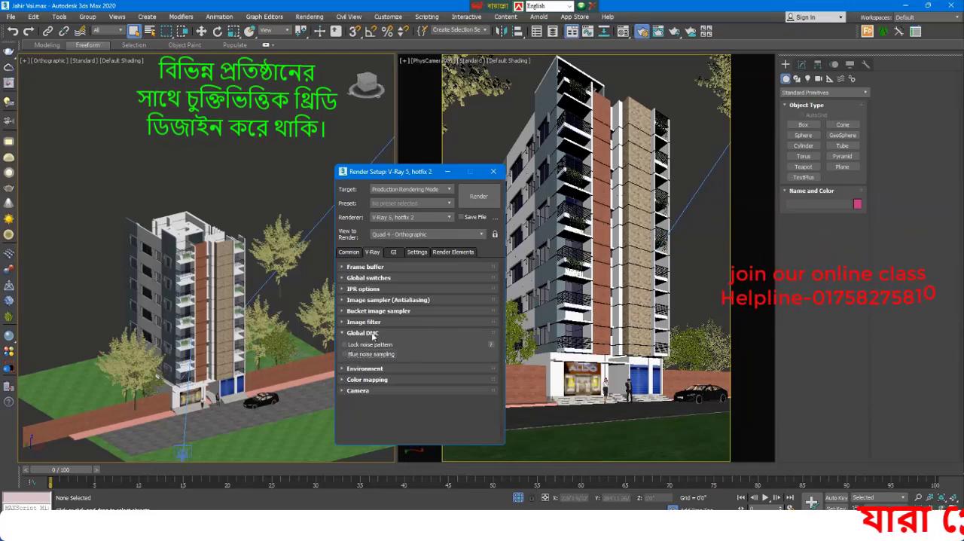
pyautogui.click(369, 333)
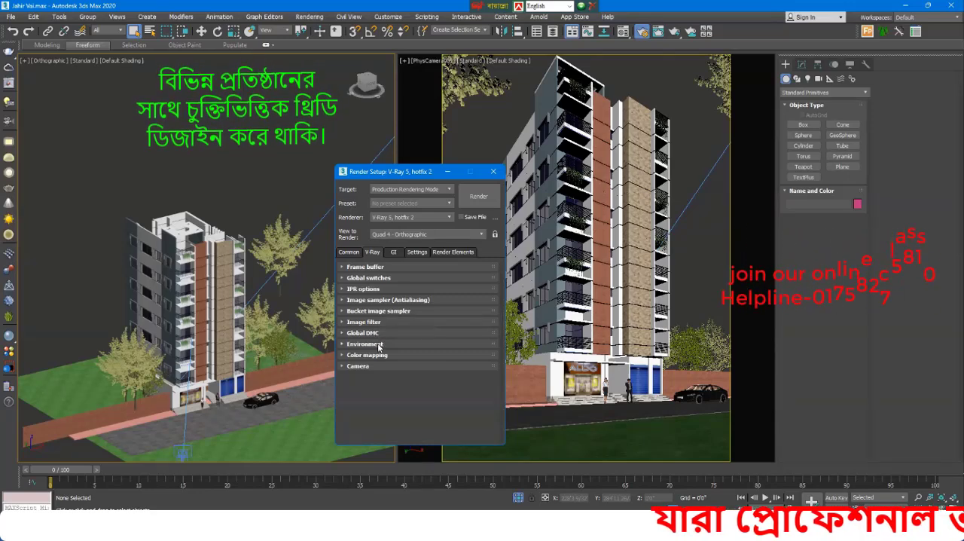
pyautogui.click(381, 356)
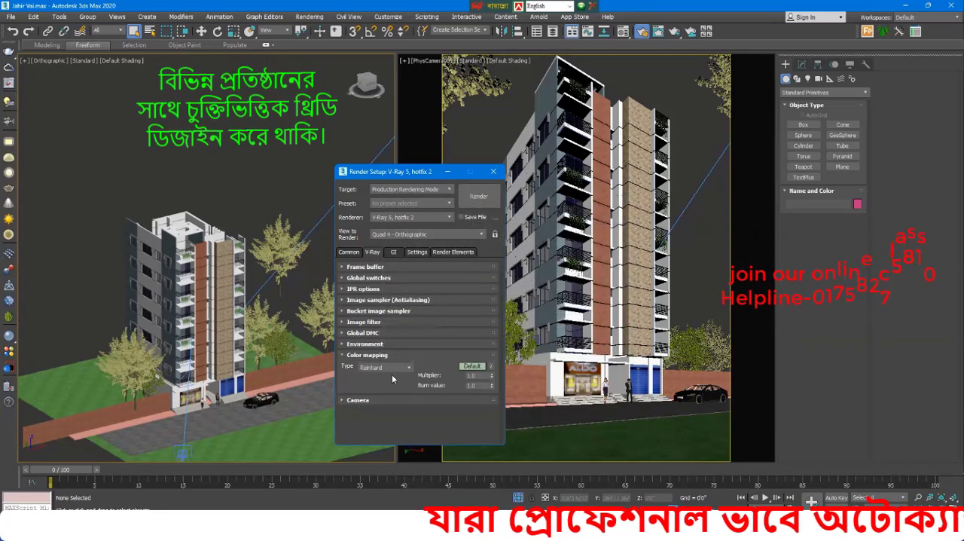
pyautogui.click(472, 367)
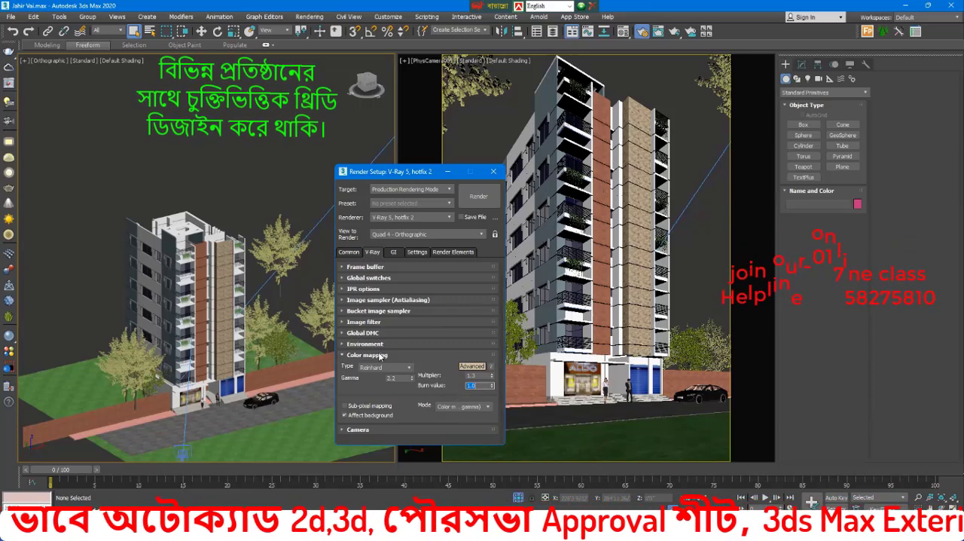
pyautogui.click(379, 356)
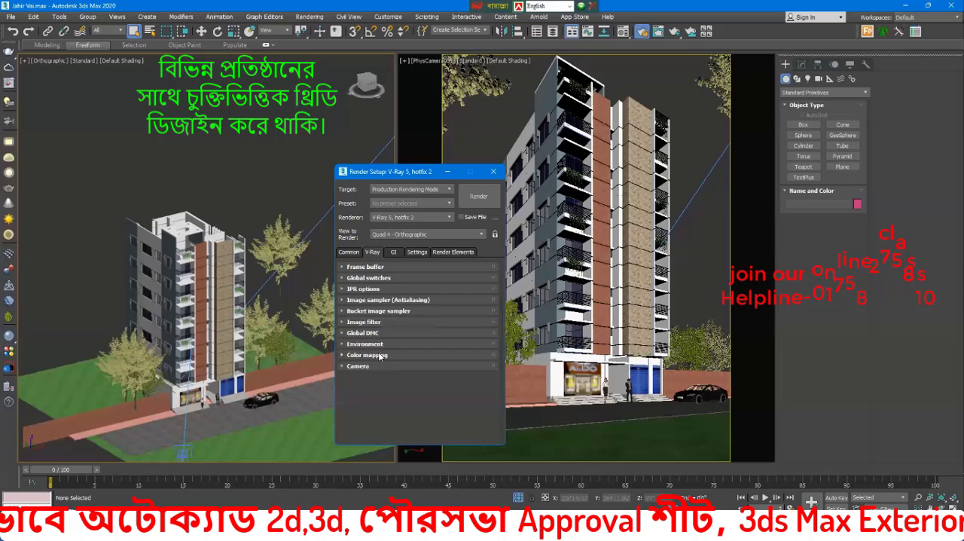
# Step: Open the global illumination and brute force GI settings, with global illumination in Expert mode
pyautogui.click(395, 253)
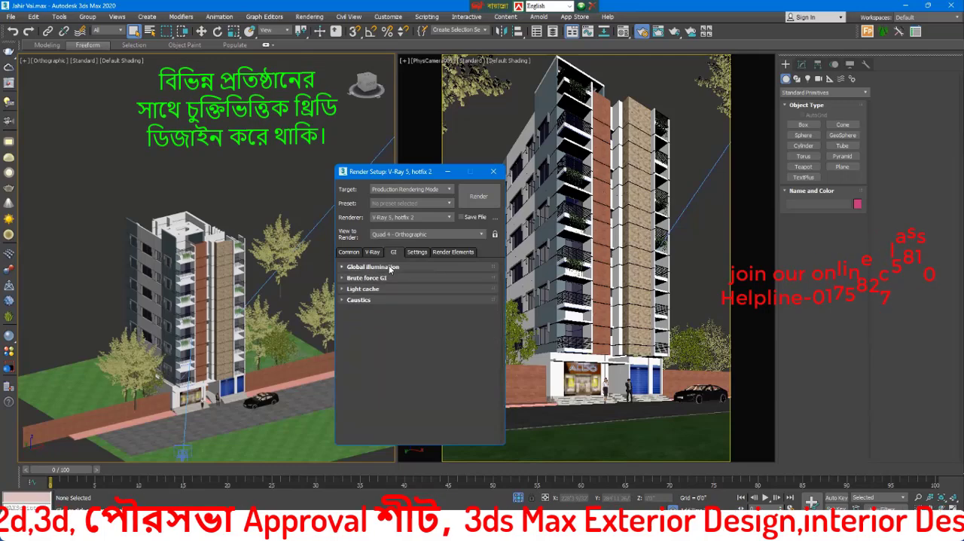
pyautogui.click(380, 267)
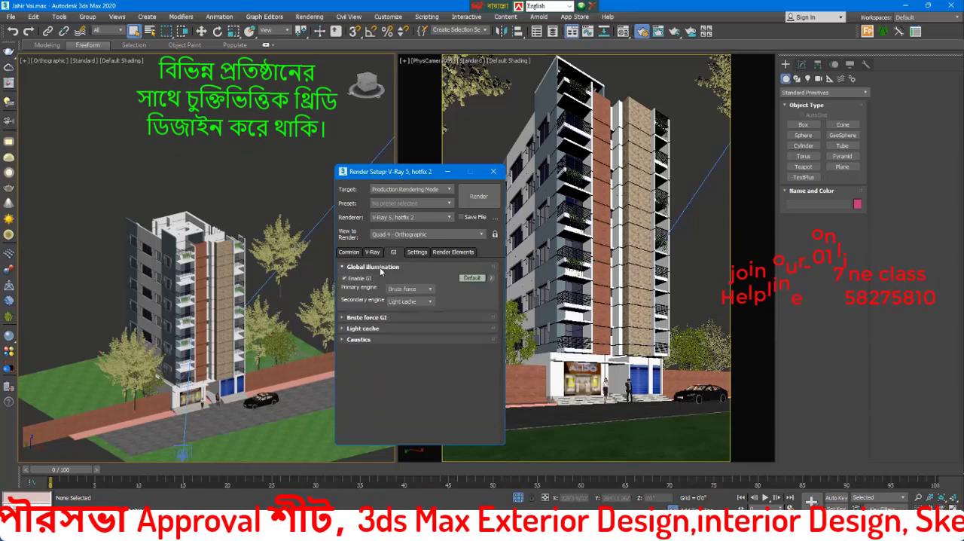
pyautogui.click(380, 266)
pyautogui.click(377, 278)
pyautogui.click(376, 267)
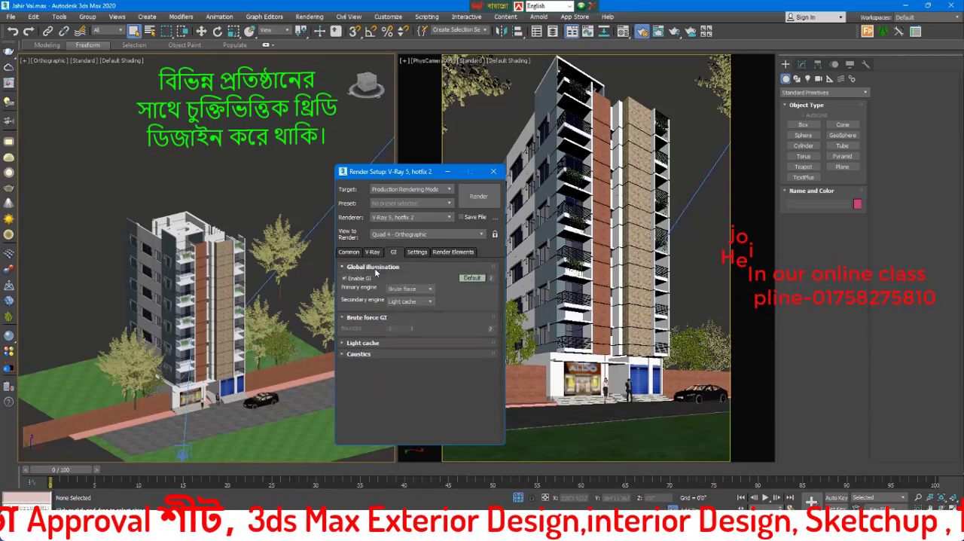
pyautogui.click(379, 267)
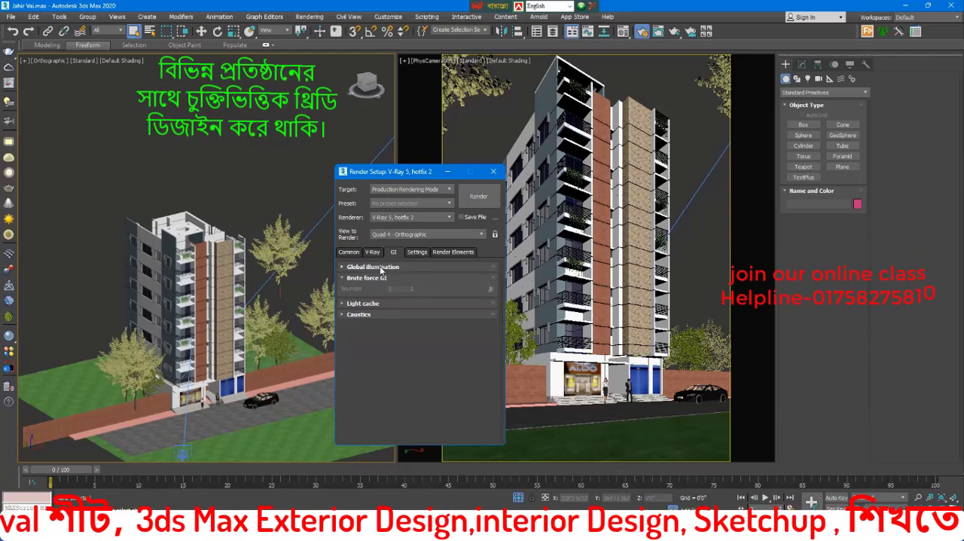
pyautogui.click(380, 267)
pyautogui.click(472, 278)
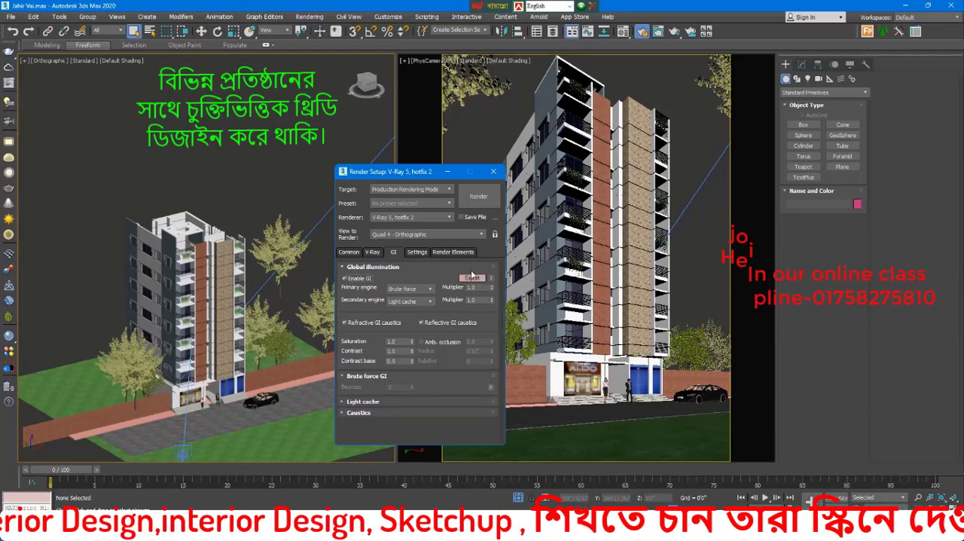
pyautogui.click(473, 278)
pyautogui.click(473, 278)
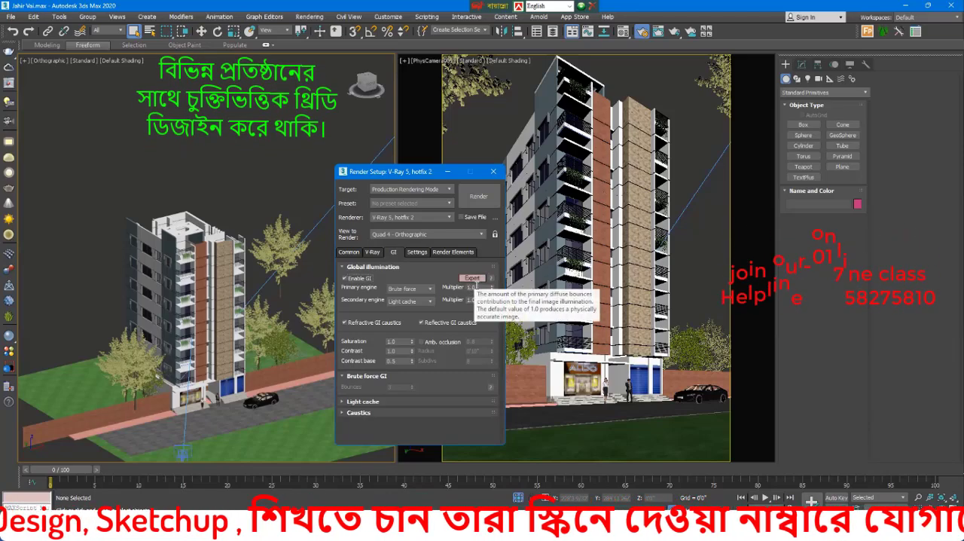
# Step: Use Irradiance map as the primary and Light cache as the secondary GI engine, with a secondary multiplier of 0.85
pyautogui.click(400, 290)
pyautogui.click(407, 298)
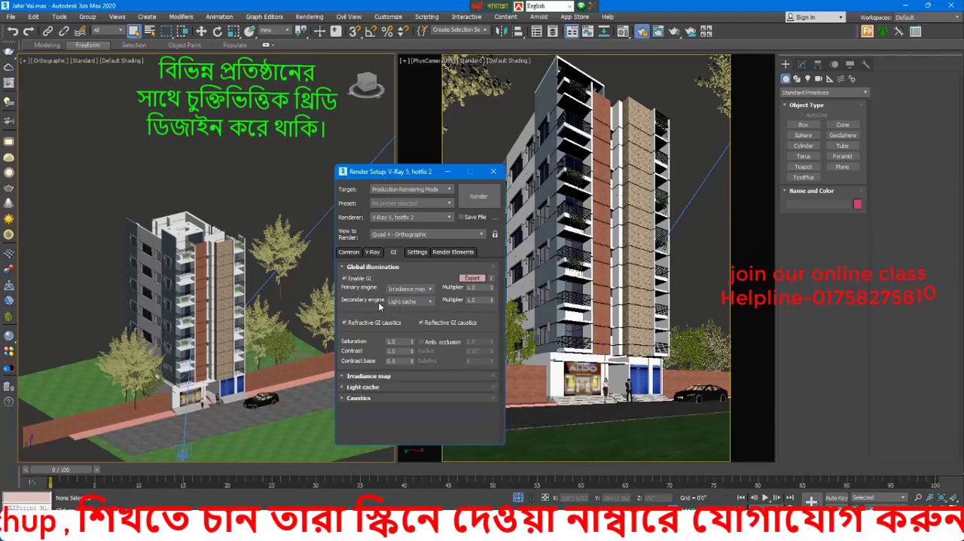
pyautogui.click(407, 303)
pyautogui.click(405, 324)
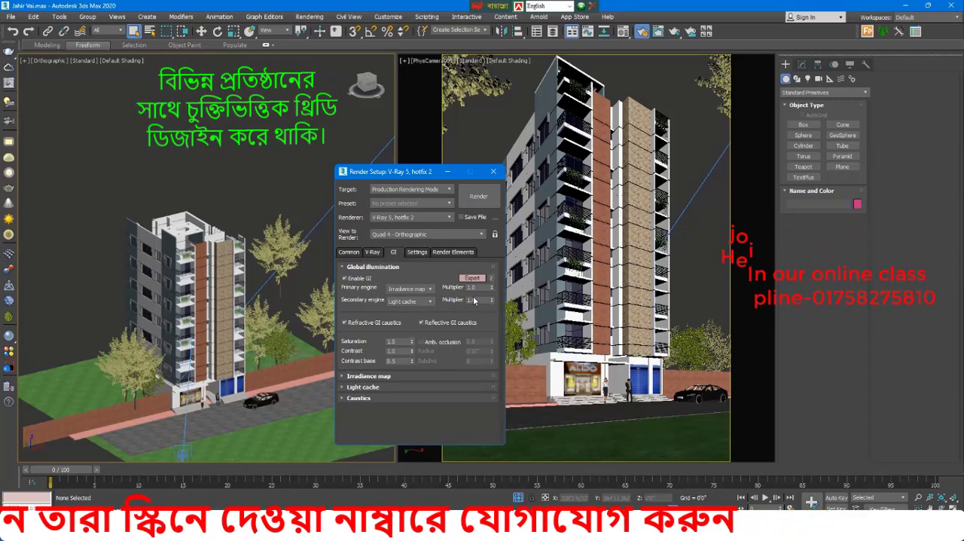
pyautogui.doubleClick(472, 288)
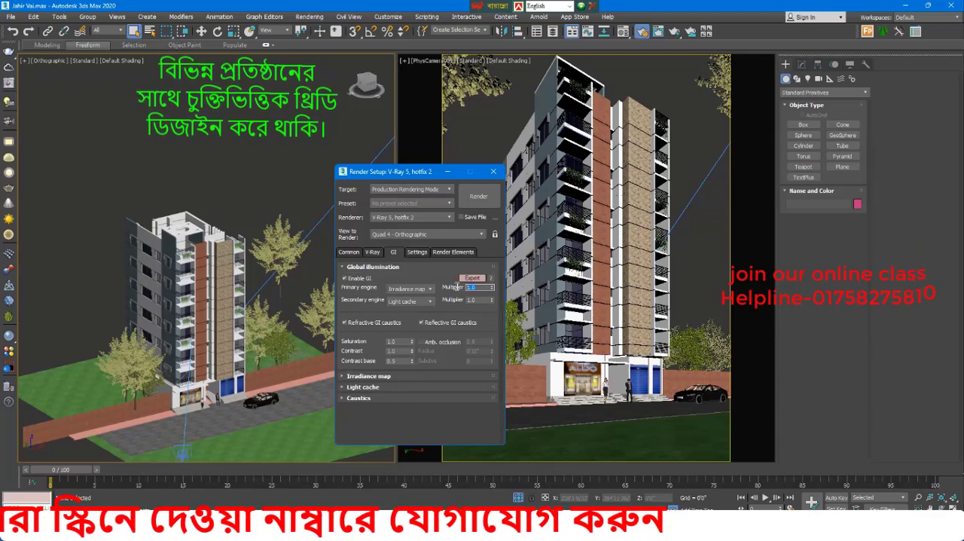
pyautogui.click(480, 299)
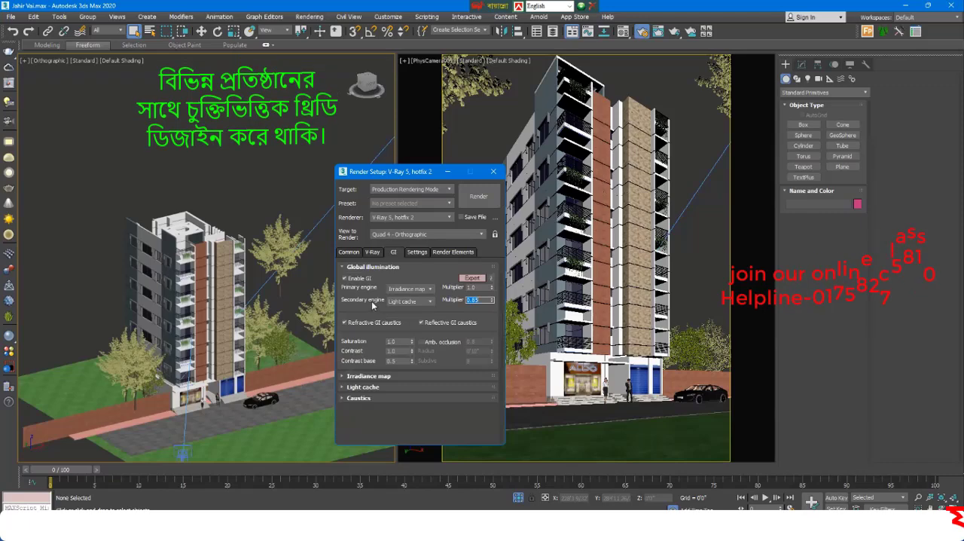
pyautogui.click(373, 268)
# Step: Set the irradiance map preset to Low and switch its settings to Advanced mode
pyautogui.click(377, 278)
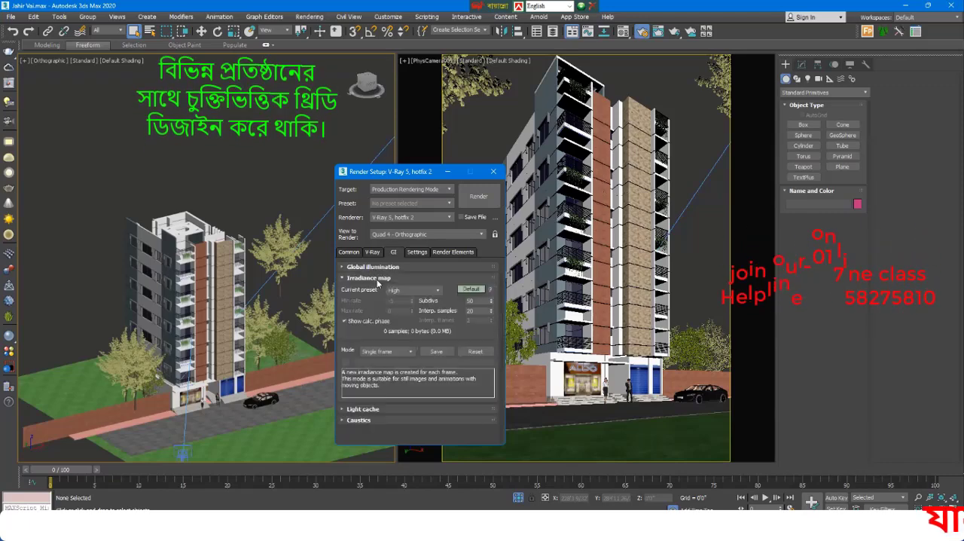
pyautogui.click(400, 291)
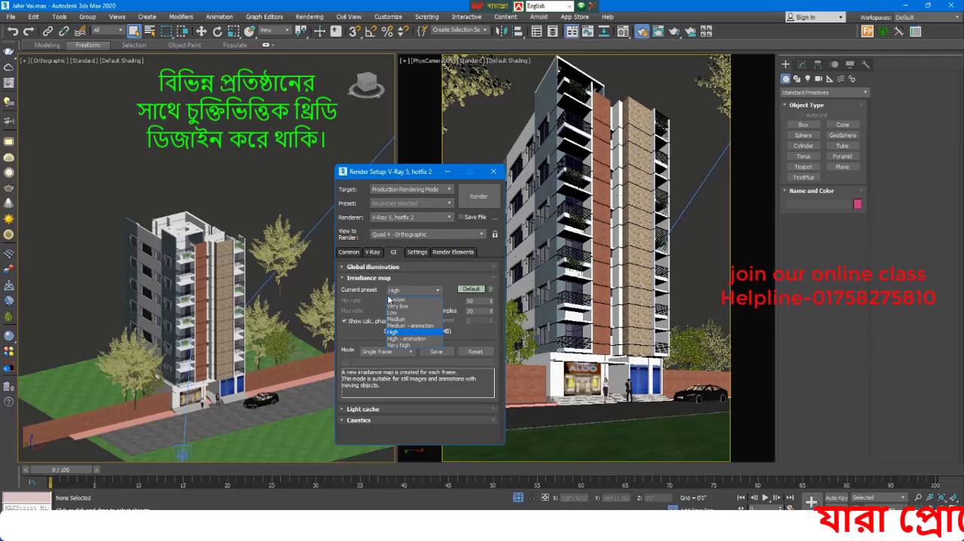
pyautogui.click(399, 312)
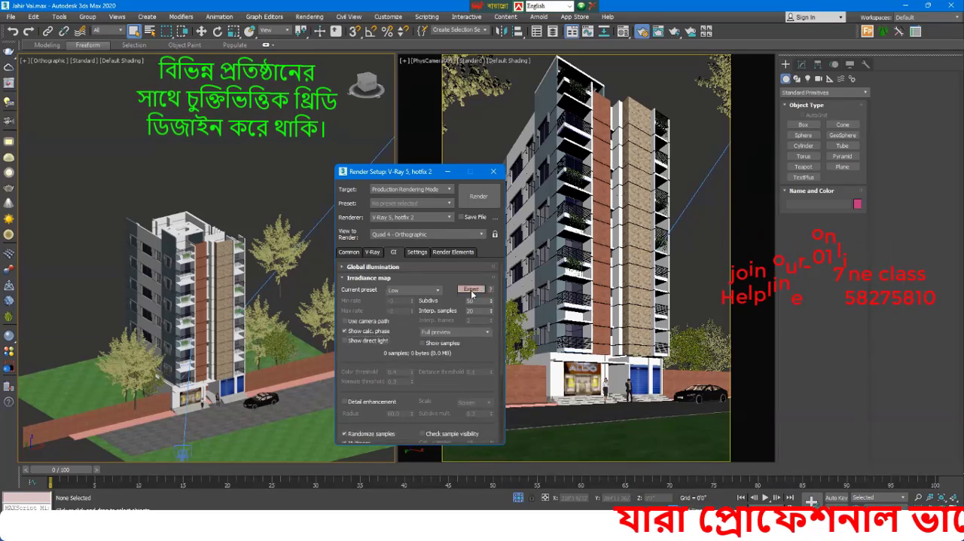
pyautogui.click(471, 290)
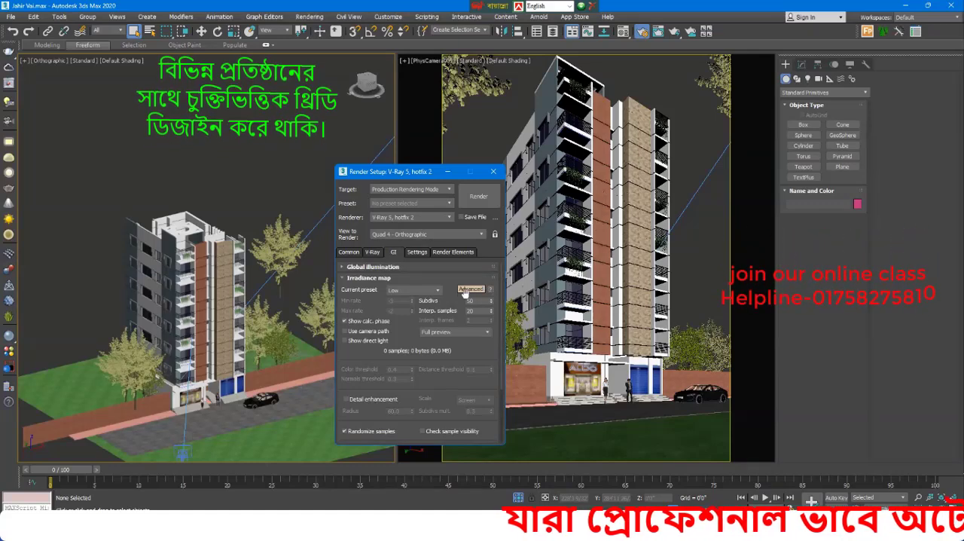
# Step: Set the light cache subdivisions to 1500, then collapse the irradiance map and light cache settings
pyautogui.click(371, 278)
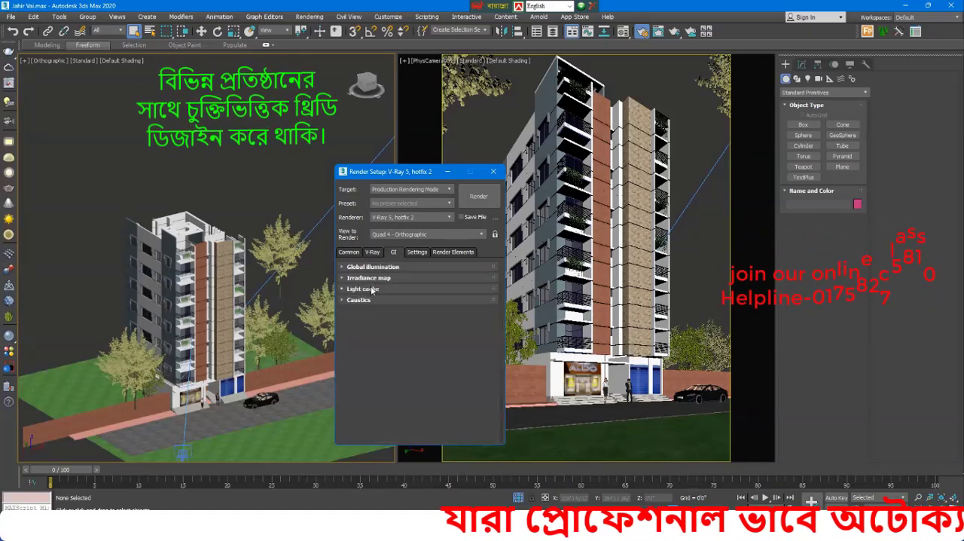
pyautogui.click(372, 289)
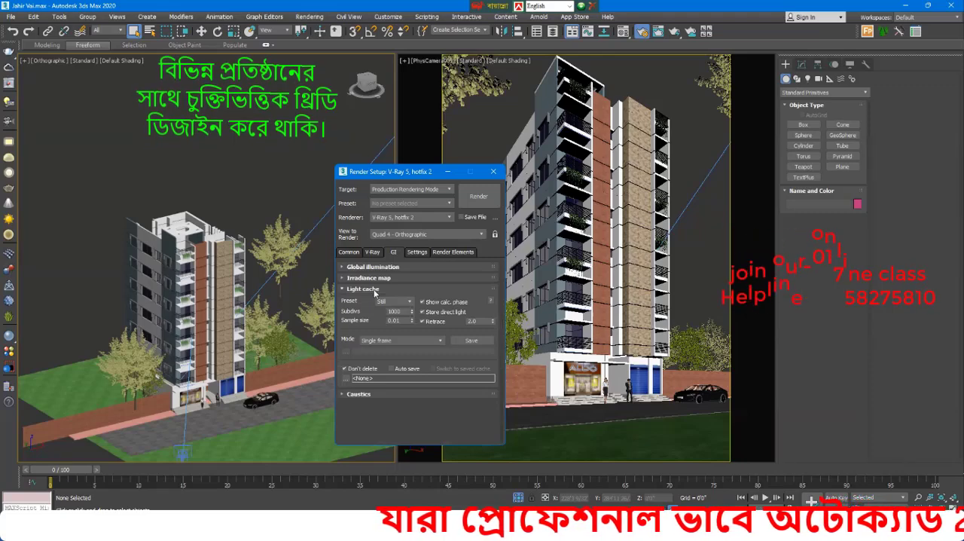
pyautogui.moveTo(405, 312); pyautogui.dragTo(371, 314)
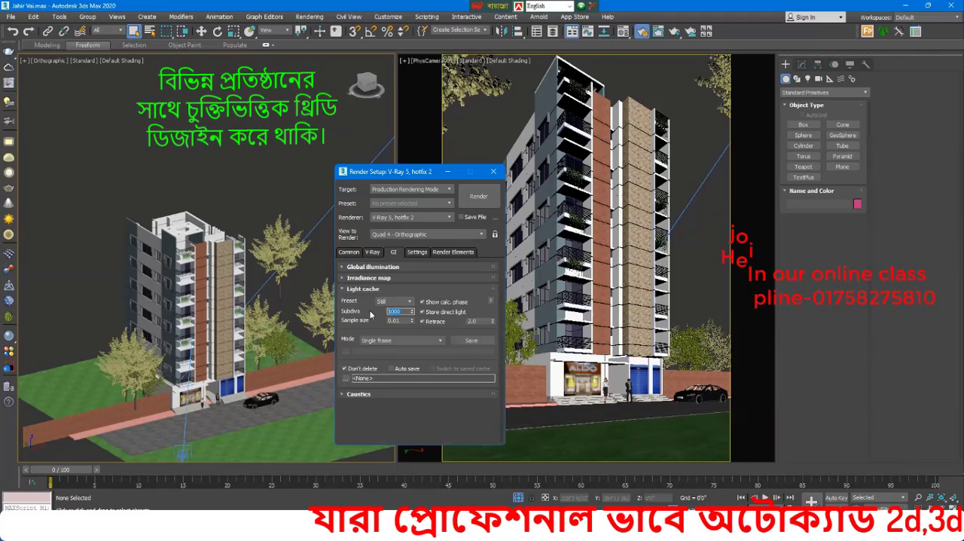
pyautogui.write('1')
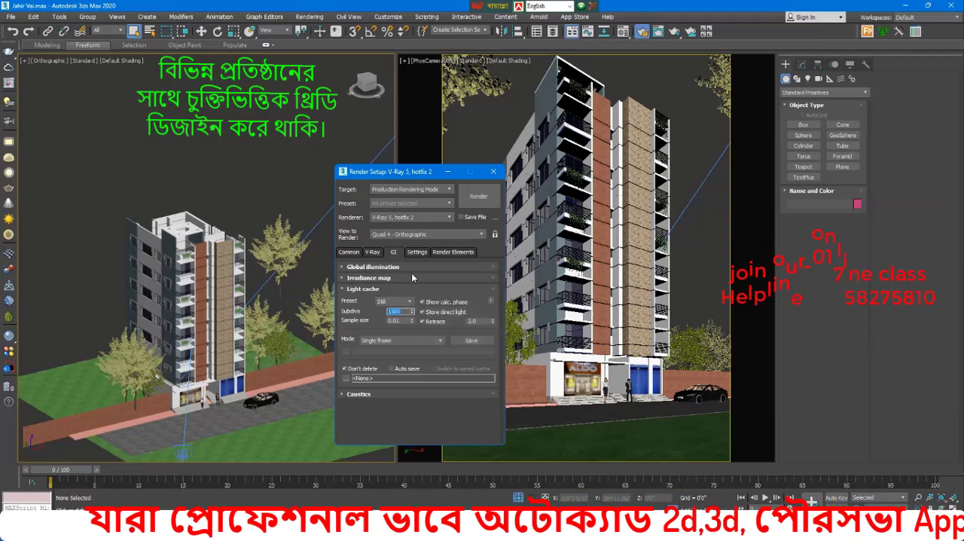
pyautogui.click(369, 289)
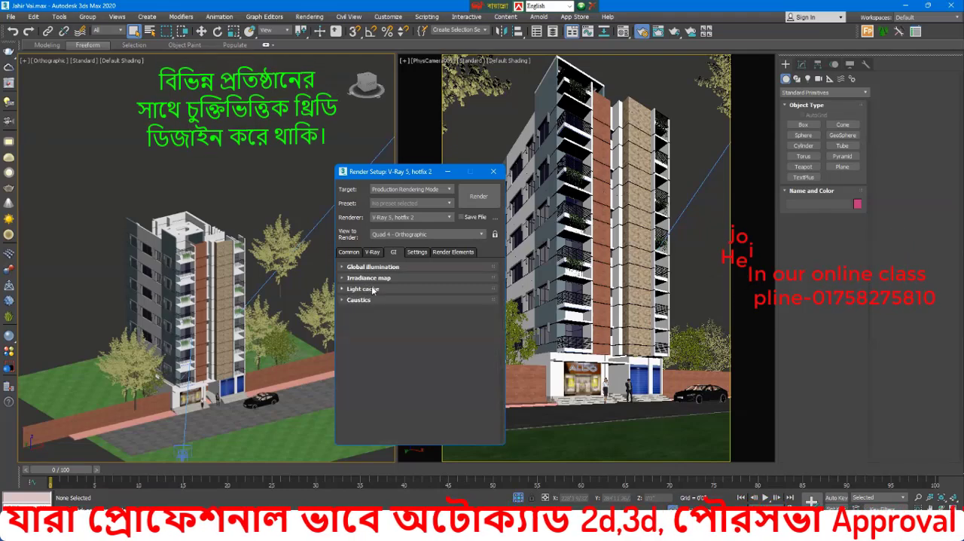
# Step: Set the V-Ray system's bucket sequence to Top->Bottom
pyautogui.click(415, 253)
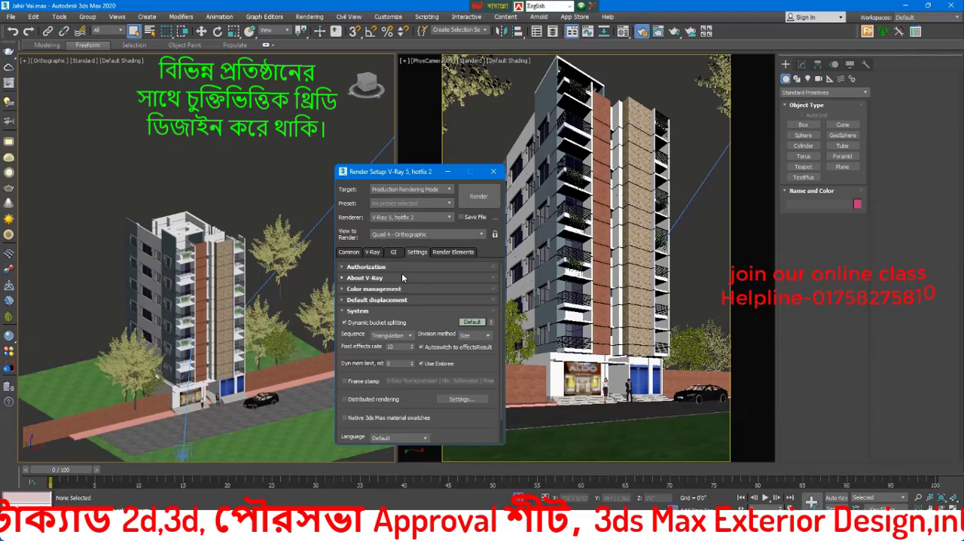
pyautogui.click(387, 336)
pyautogui.click(388, 346)
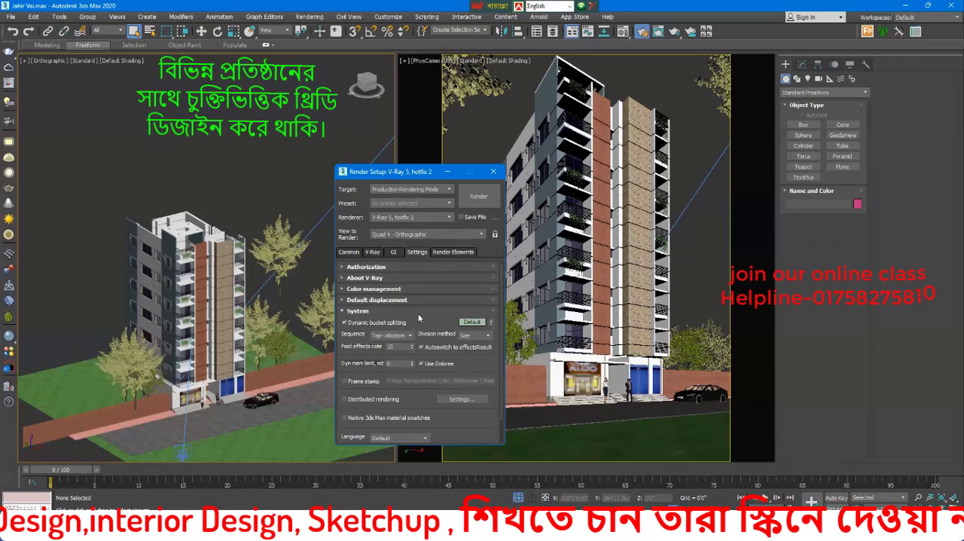
pyautogui.click(392, 335)
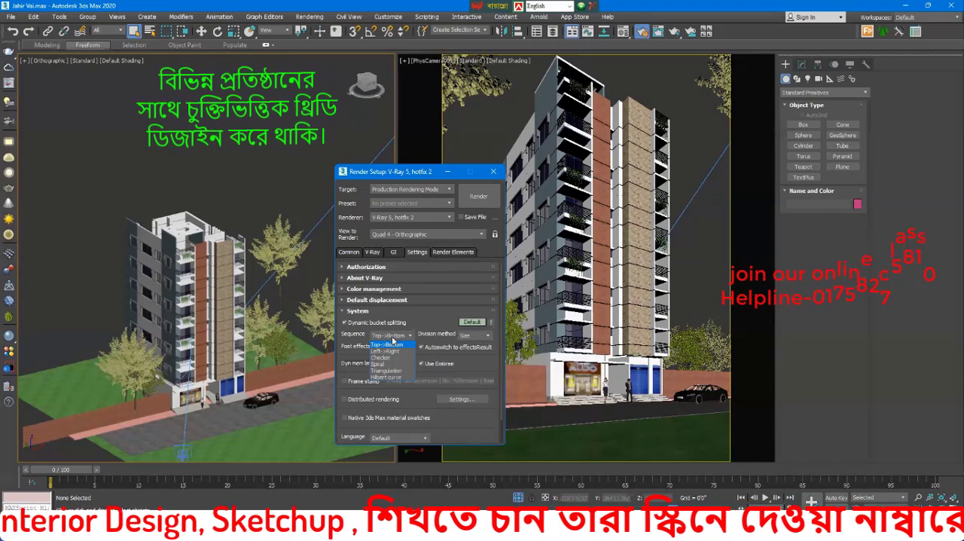
# Step: Add a VRayDenoiser render element to the scene
pyautogui.click(452, 252)
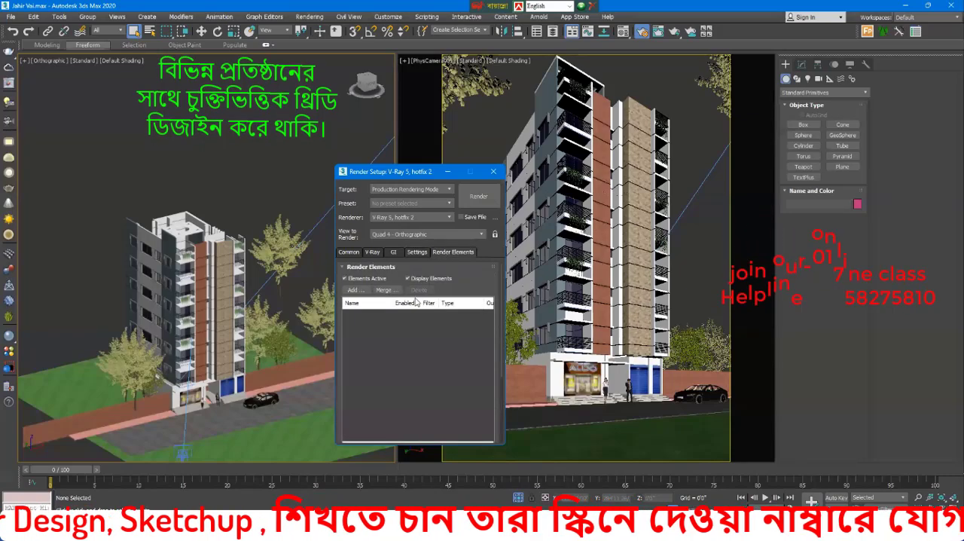
pyautogui.click(355, 291)
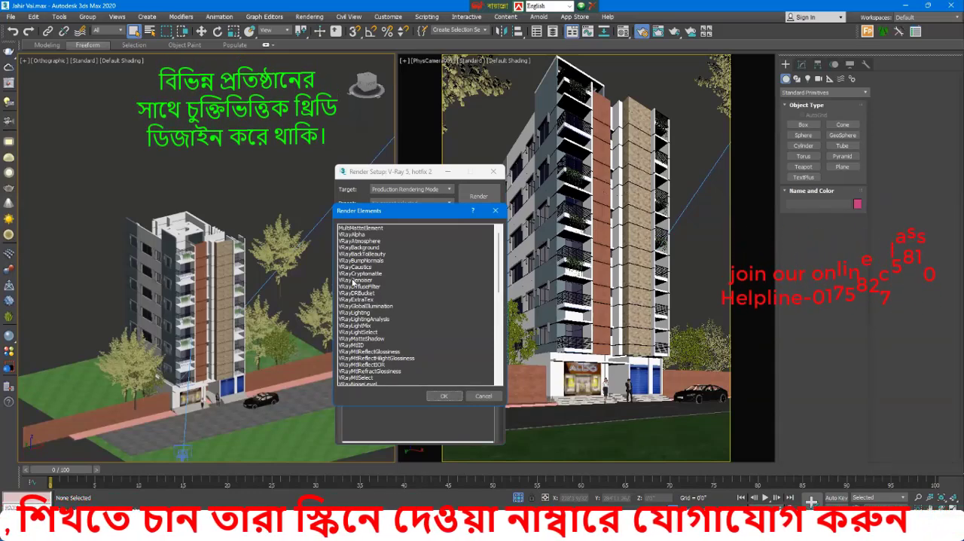
pyautogui.click(354, 280)
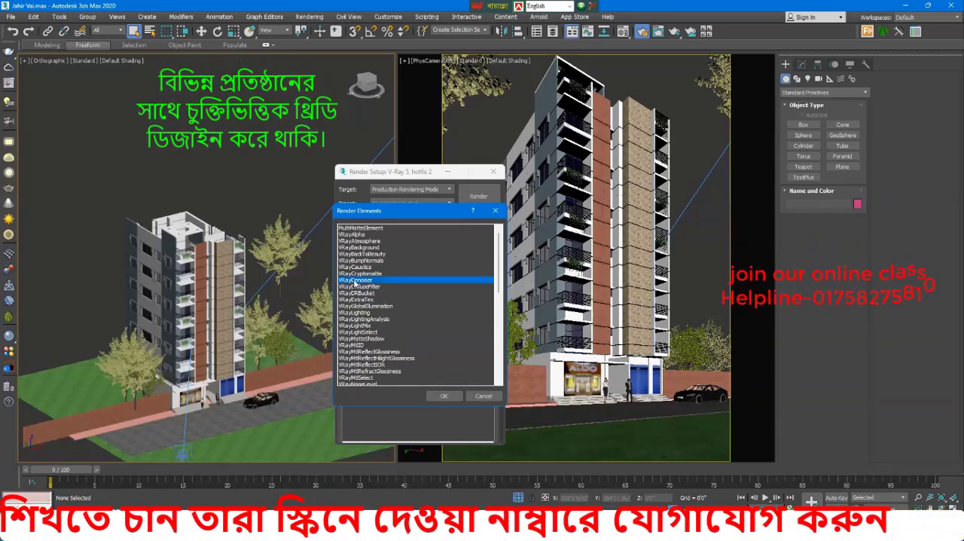
pyautogui.click(443, 395)
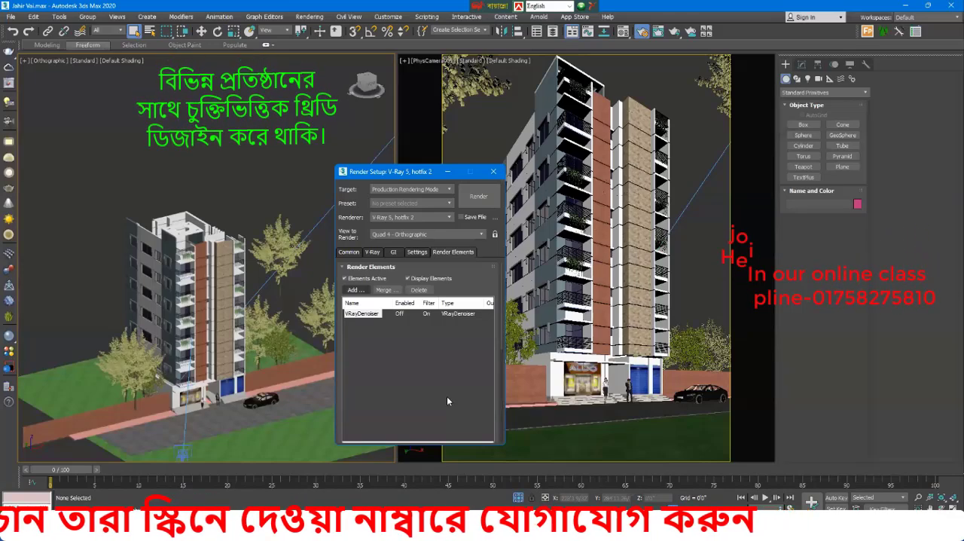
# Step: Lock the output image aspect ratio and set the render width to 1500
pyautogui.click(349, 253)
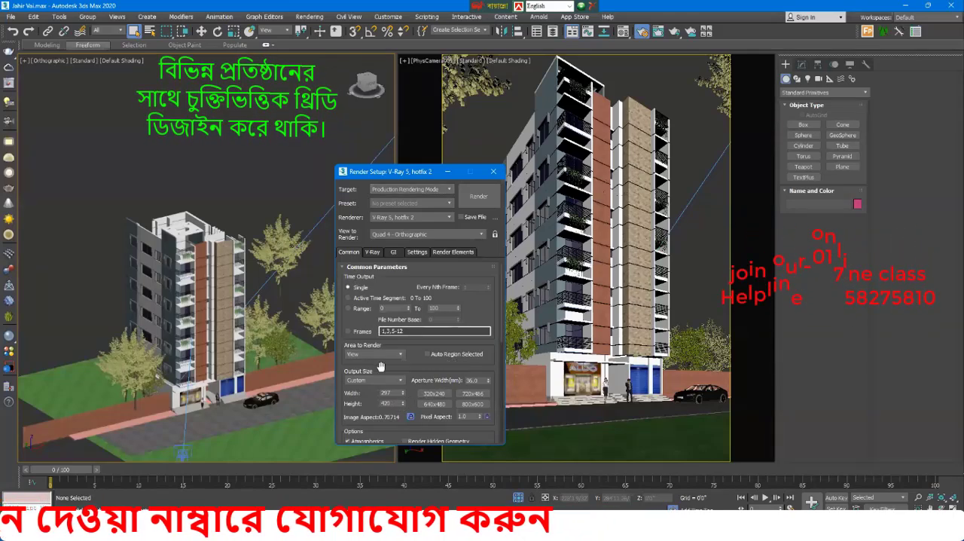
pyautogui.click(411, 417)
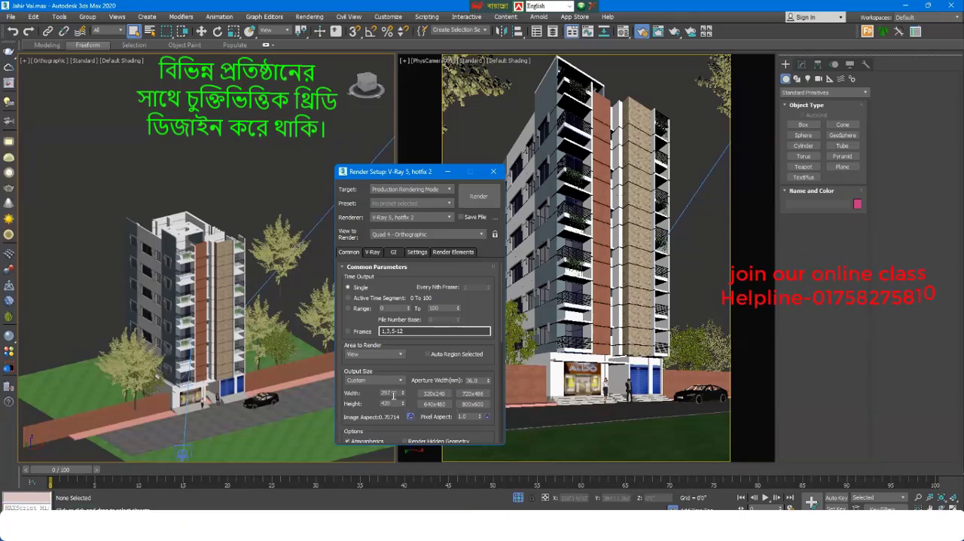
pyautogui.moveTo(392, 172); pyautogui.dragTo(180, 136)
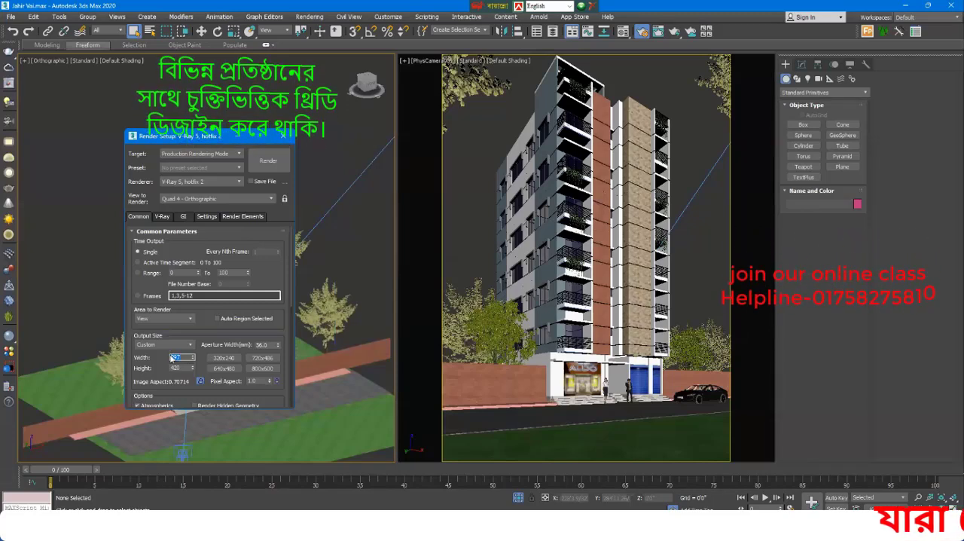
pyautogui.click(181, 357)
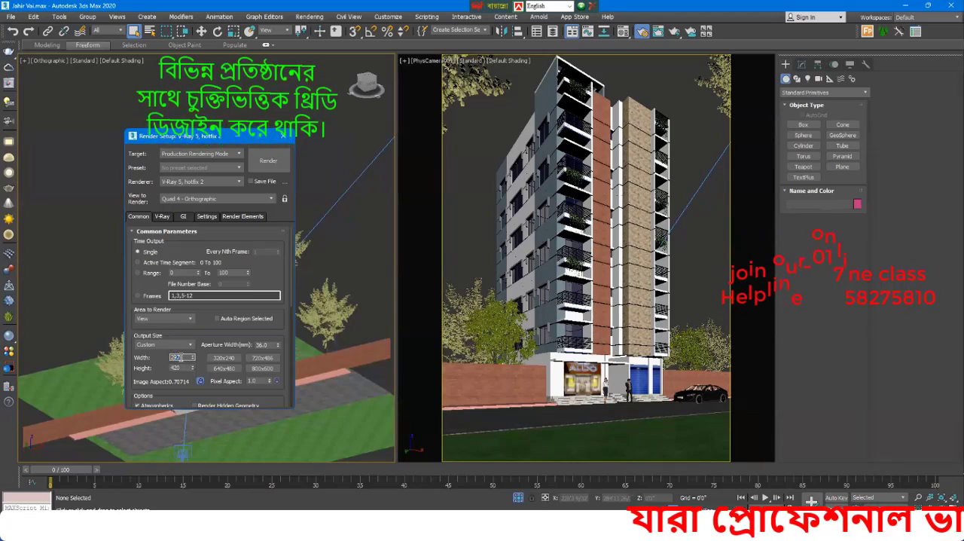
pyautogui.write('15')
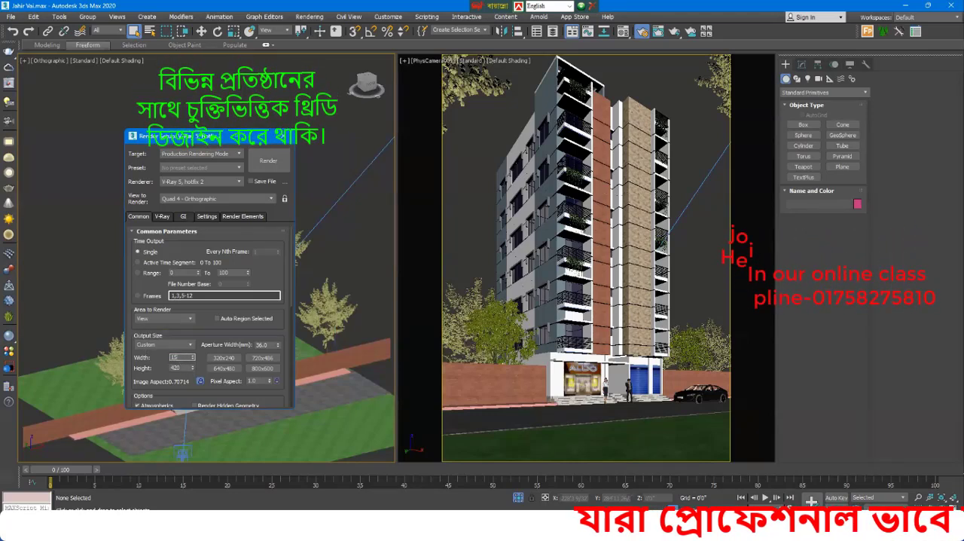
pyautogui.write('00')
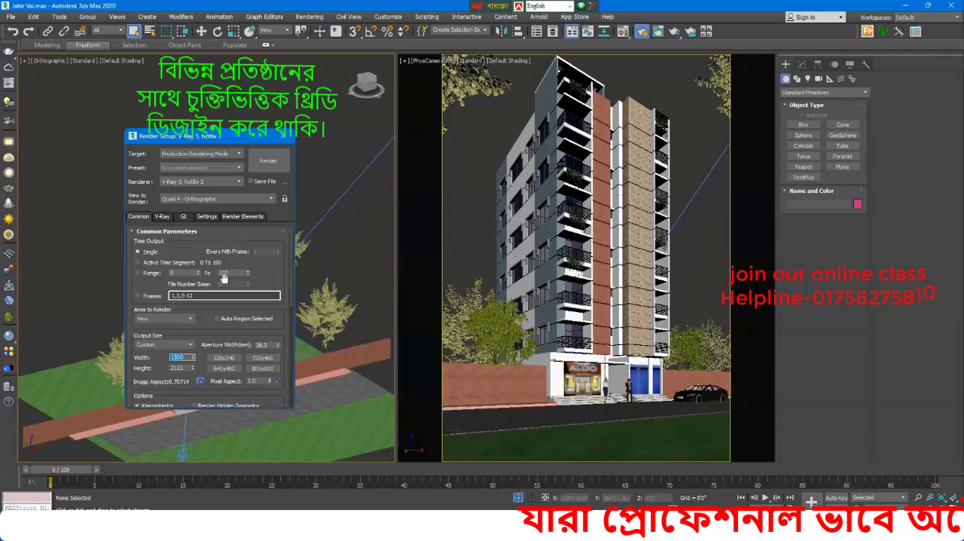
# Step: Start interactive rendering (IPR) of the PhysCamera001 view and inspect the building in the enlarged frame buffer
pyautogui.click(514, 138)
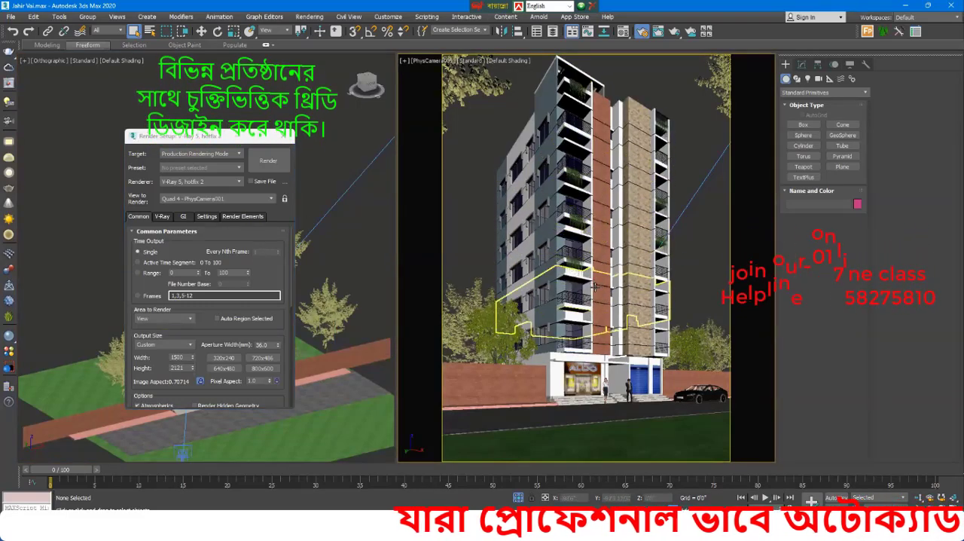
pyautogui.click(162, 216)
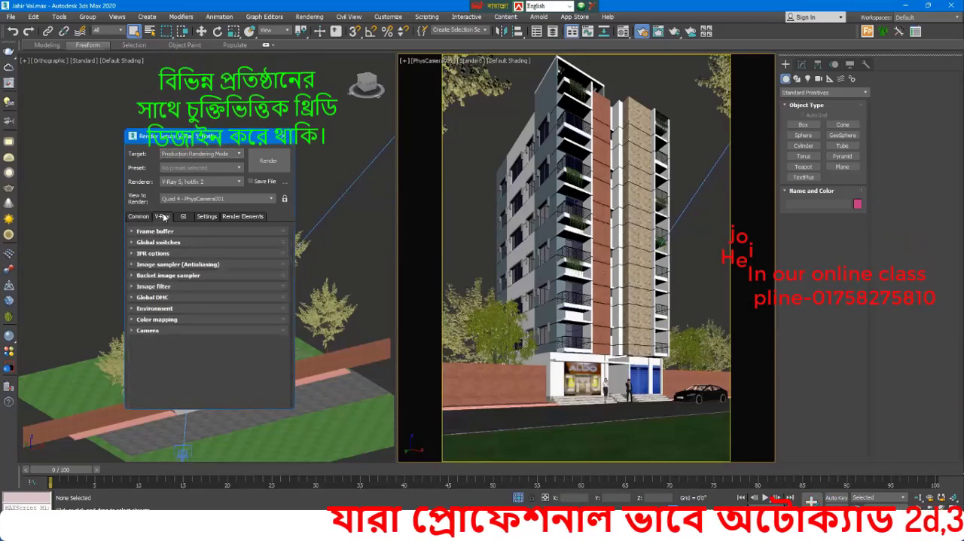
pyautogui.click(154, 253)
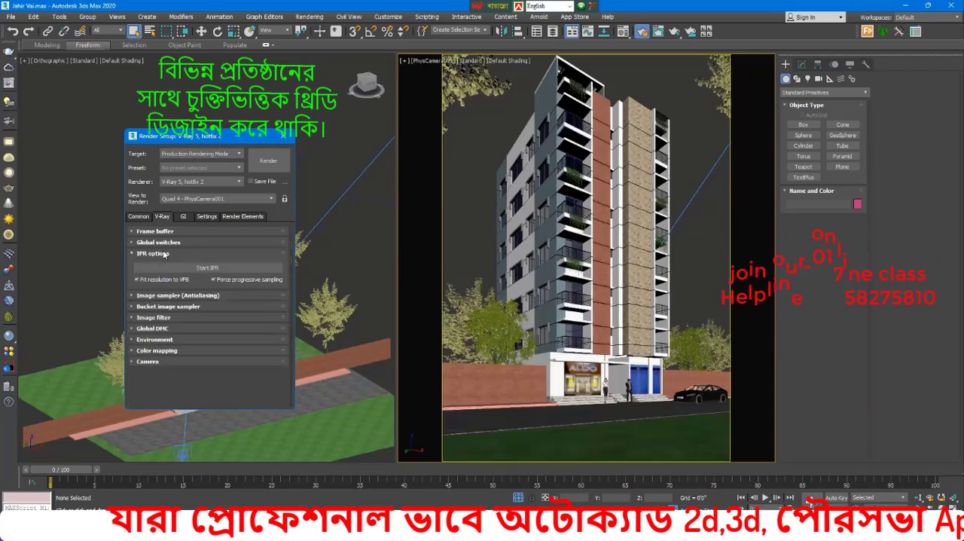
pyautogui.click(236, 266)
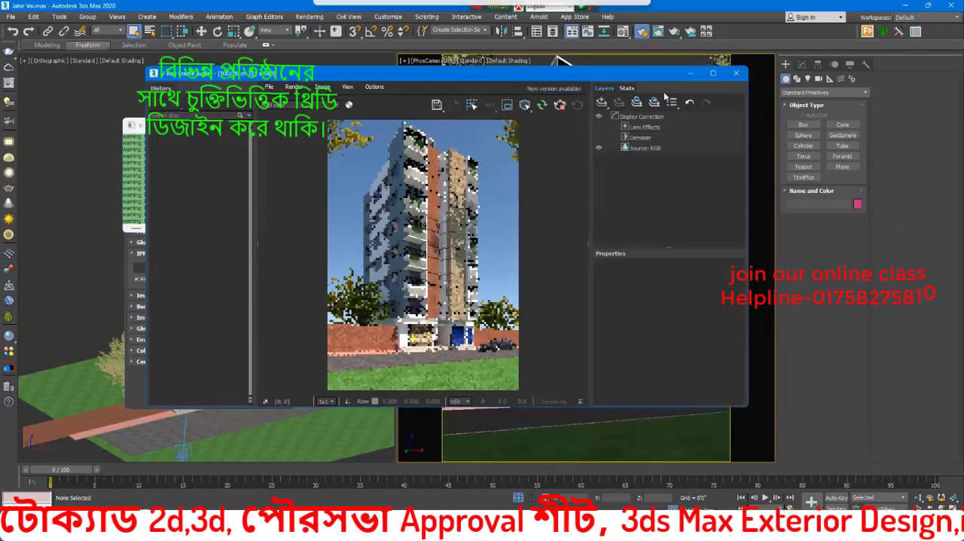
pyautogui.click(714, 74)
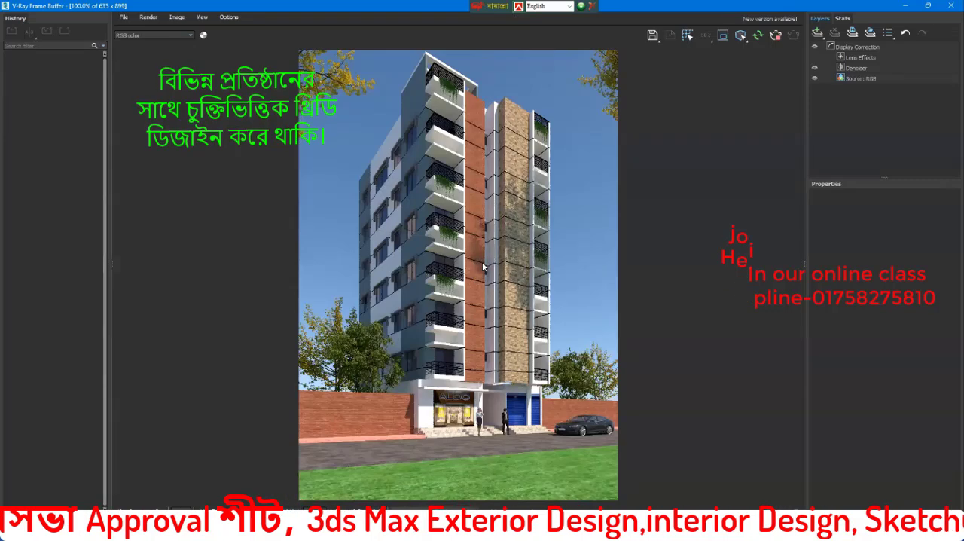
pyautogui.scroll(2, 484, 267)
pyautogui.scroll(-2, 478, 197)
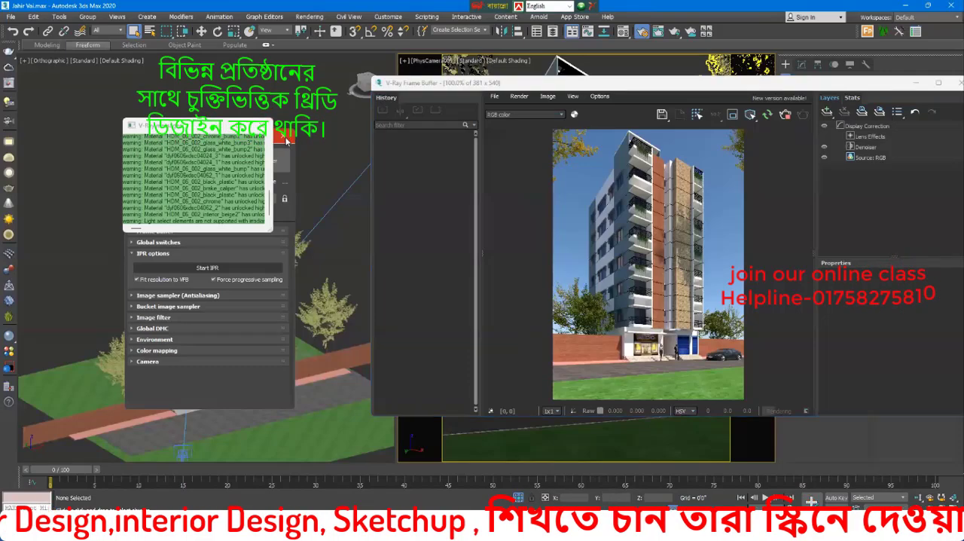
# Step: Close the V-Ray message log and the render setup, keeping the interactive render on display
pyautogui.click(290, 198)
pyautogui.click(284, 137)
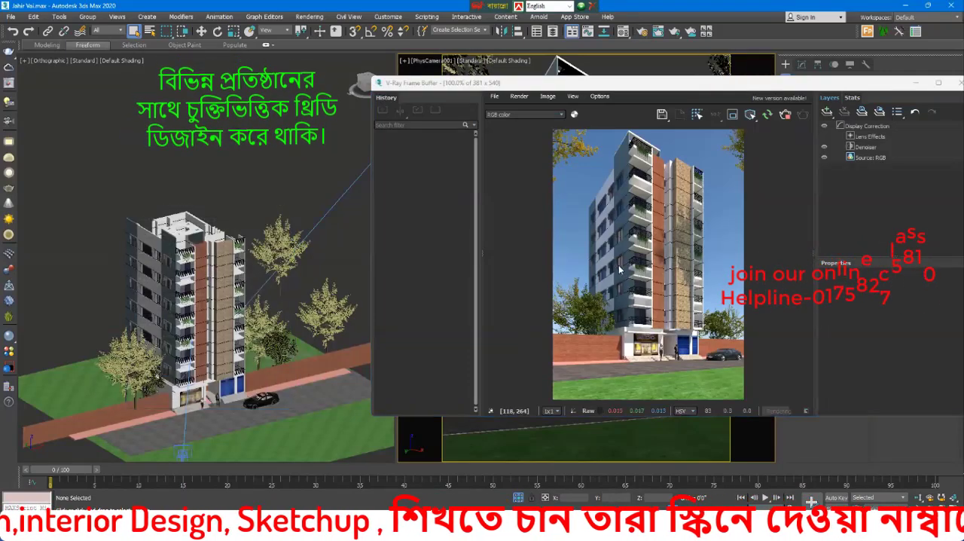
pyautogui.scroll(1, 635, 225)
pyautogui.scroll(-1, 635, 225)
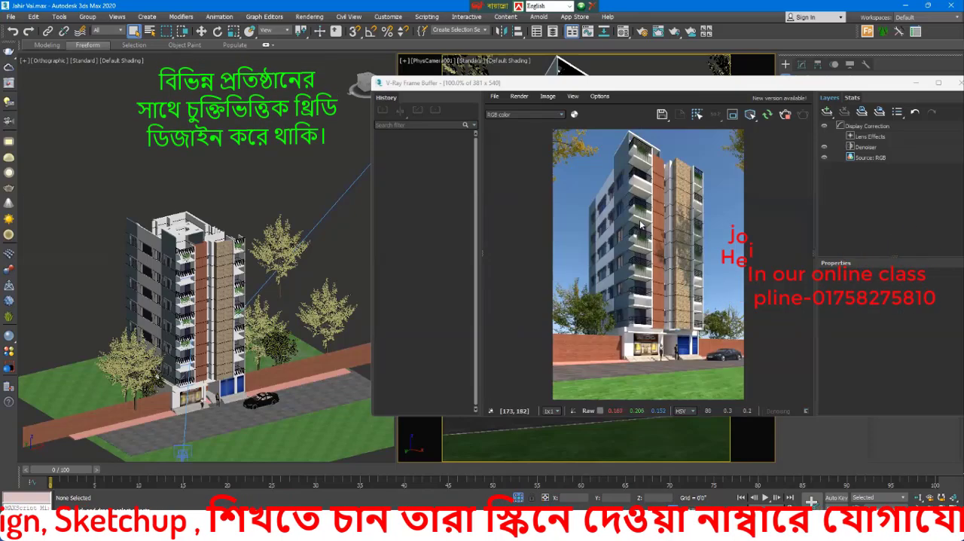
# Step: Select the VRaySun light and, in the Front view, move it in the negative X direction until almost directly above the building
pyautogui.scroll(-5, 217, 254)
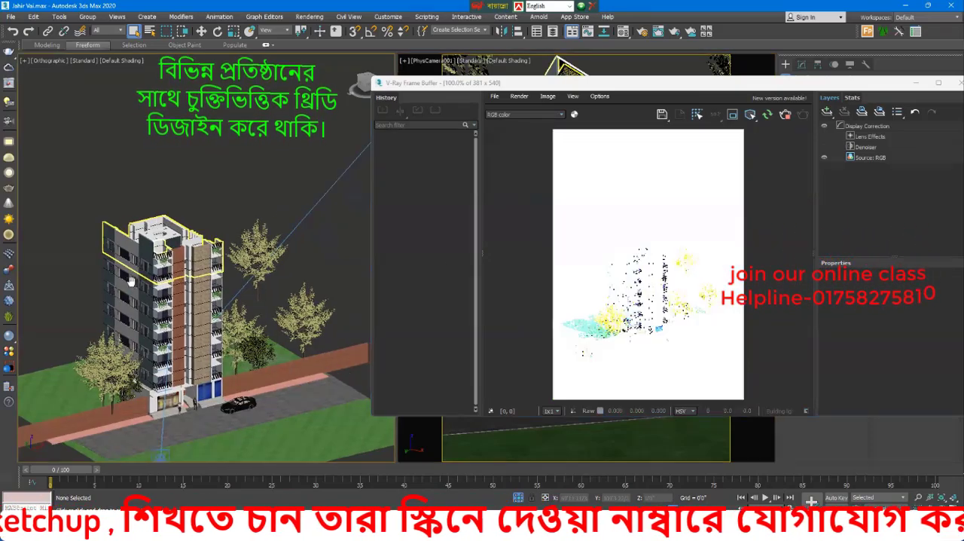
pyautogui.click(280, 145)
pyautogui.moveTo(294, 170); pyautogui.dragTo(243, 186, button='middle')
pyautogui.press('w')
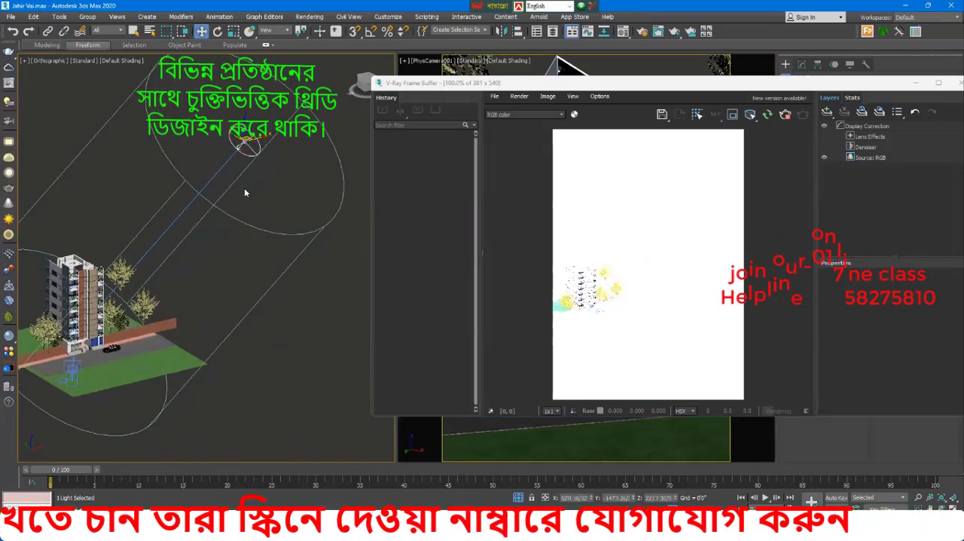
pyautogui.press('f')
pyautogui.scroll(-12, 228, 290)
pyautogui.scroll(4, 226, 264)
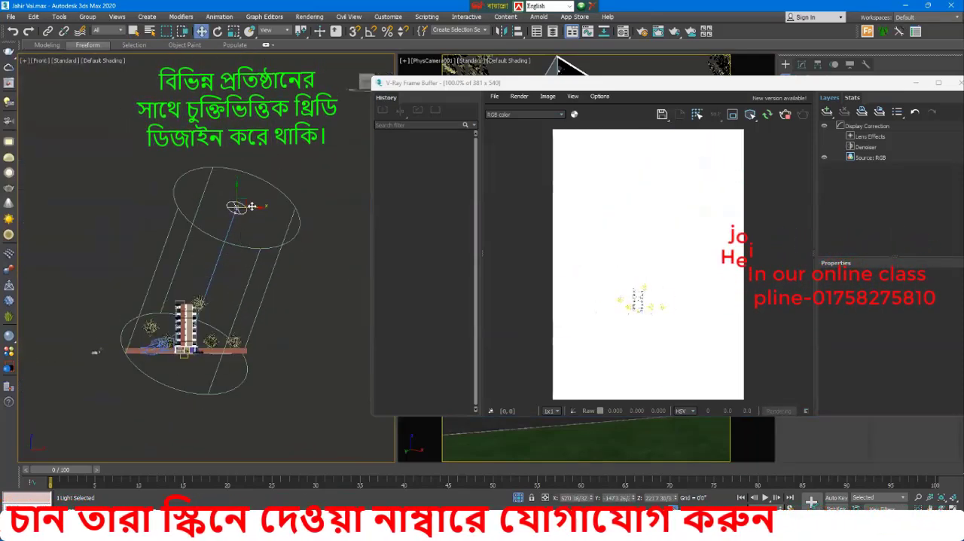
pyautogui.moveTo(252, 206); pyautogui.dragTo(192, 205)
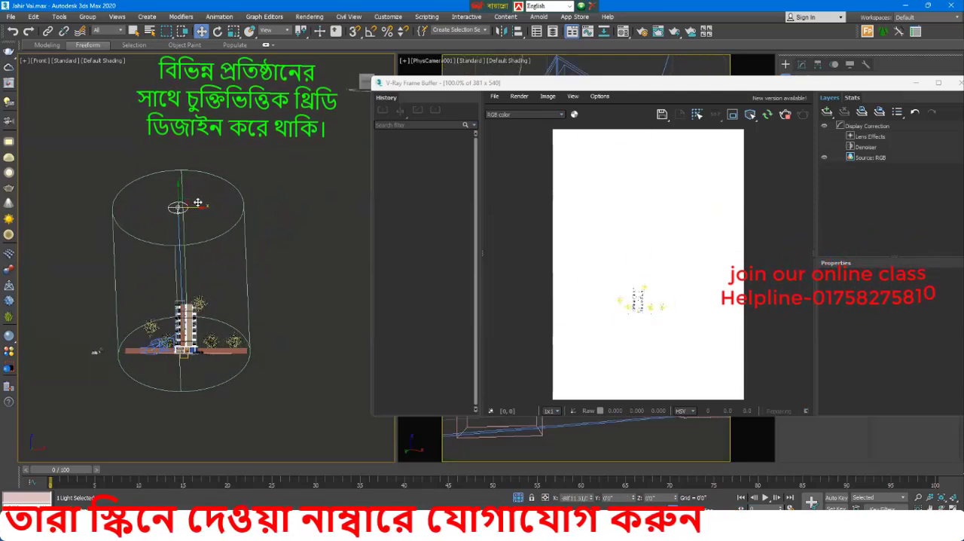
# Step: Make the camera view active again for the interactive render and inspect the sunlight in the enlarged frame buffer
pyautogui.moveTo(669, 86); pyautogui.dragTo(597, 228)
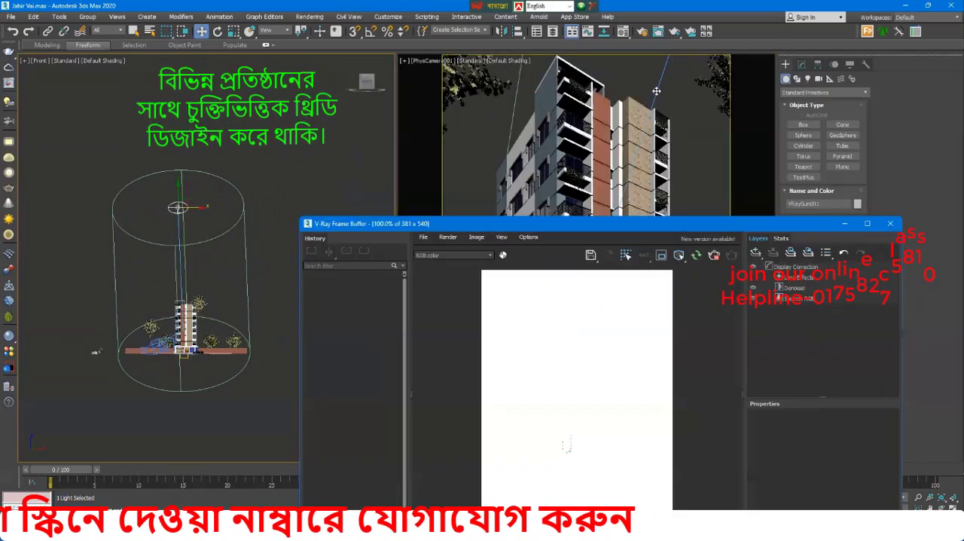
pyautogui.middleClick(650, 85)
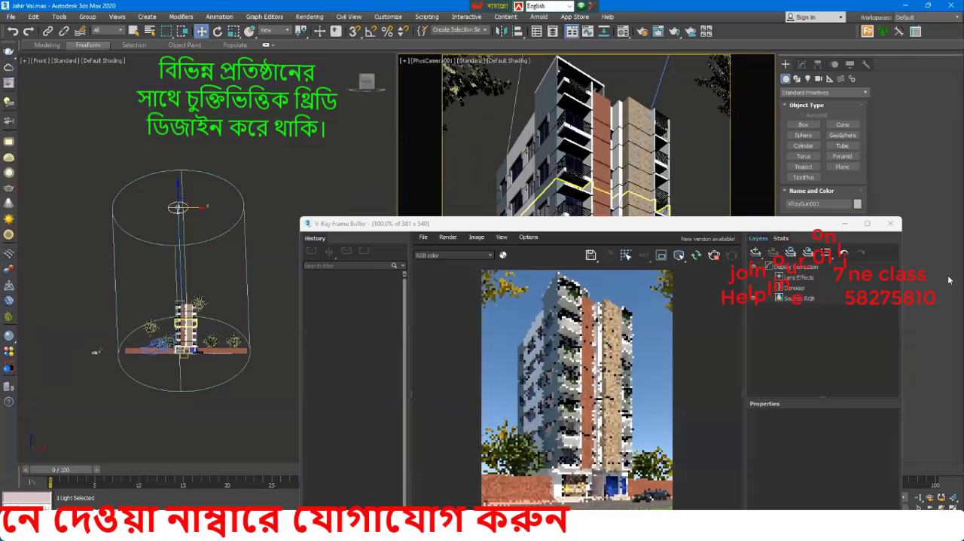
pyautogui.click(867, 223)
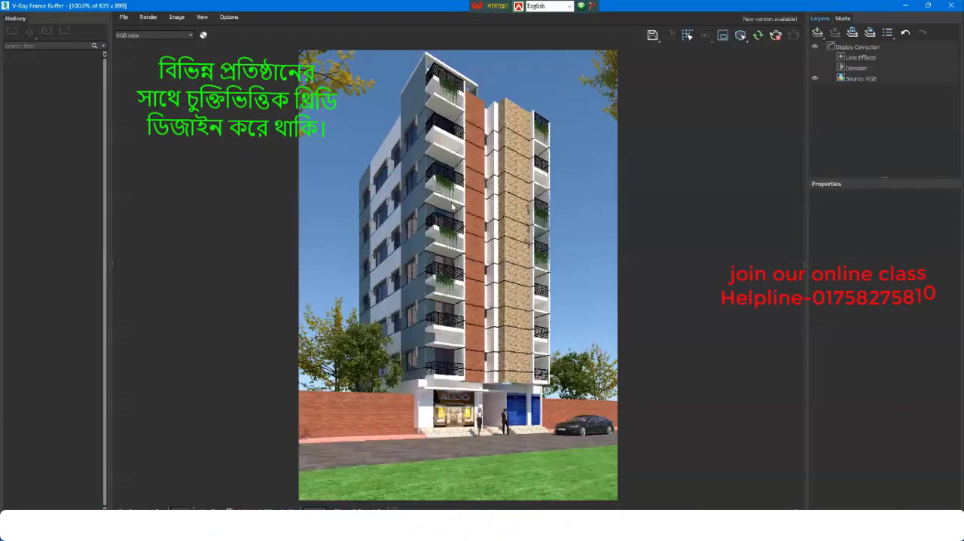
pyautogui.scroll(1, 455, 217)
pyautogui.scroll(-3, 455, 217)
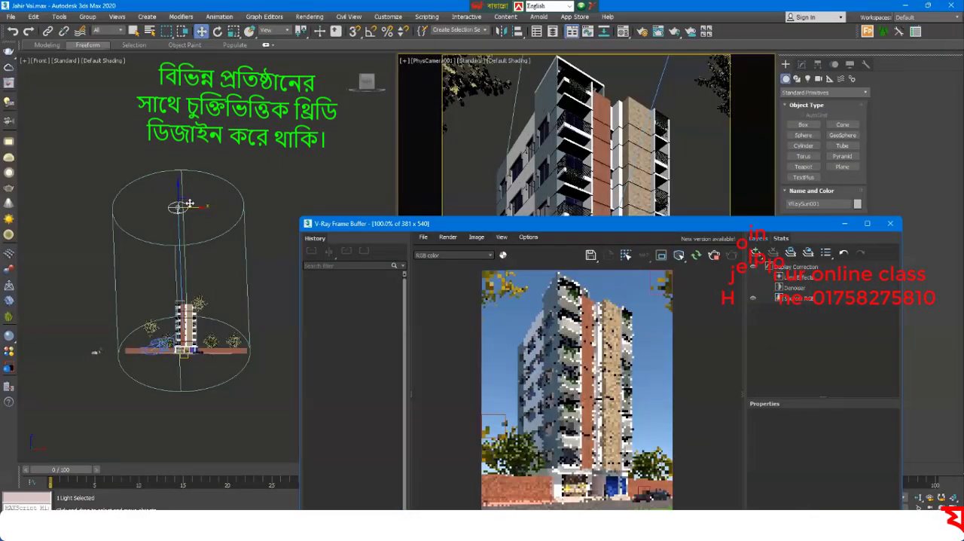
# Step: Move the VRaySun further in the negative X direction in the Front view and rerender the camera view
pyautogui.moveTo(190, 203); pyautogui.dragTo(152, 204)
pyautogui.middleClick(505, 156)
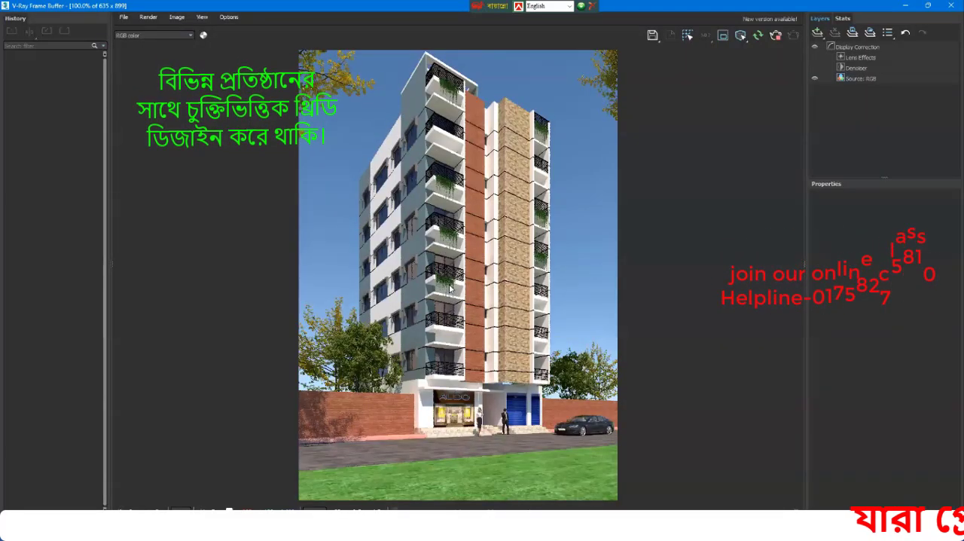
# Step: Inspect the updated sunlight on the facade in the interactive render, and close the frame buffer
pyautogui.scroll(3, 462, 213)
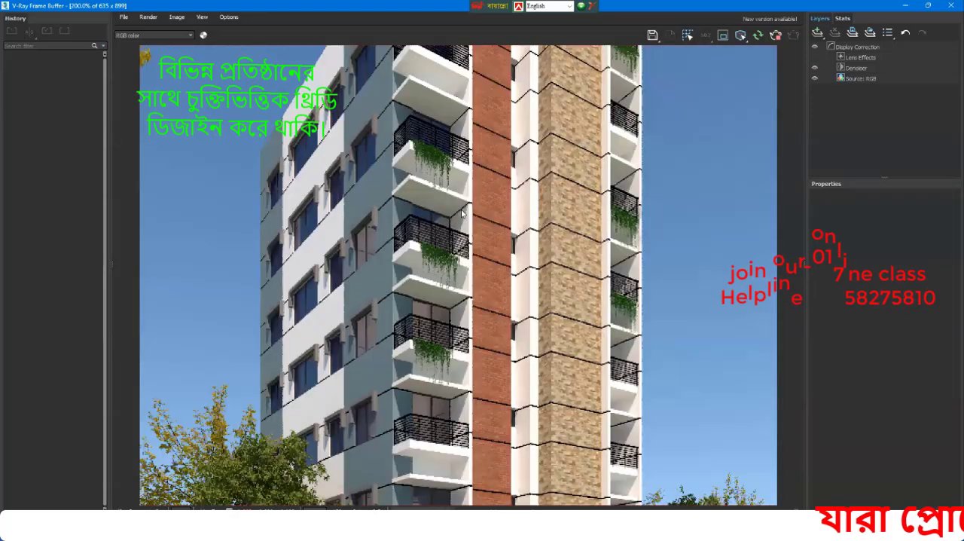
pyautogui.scroll(-3, 462, 213)
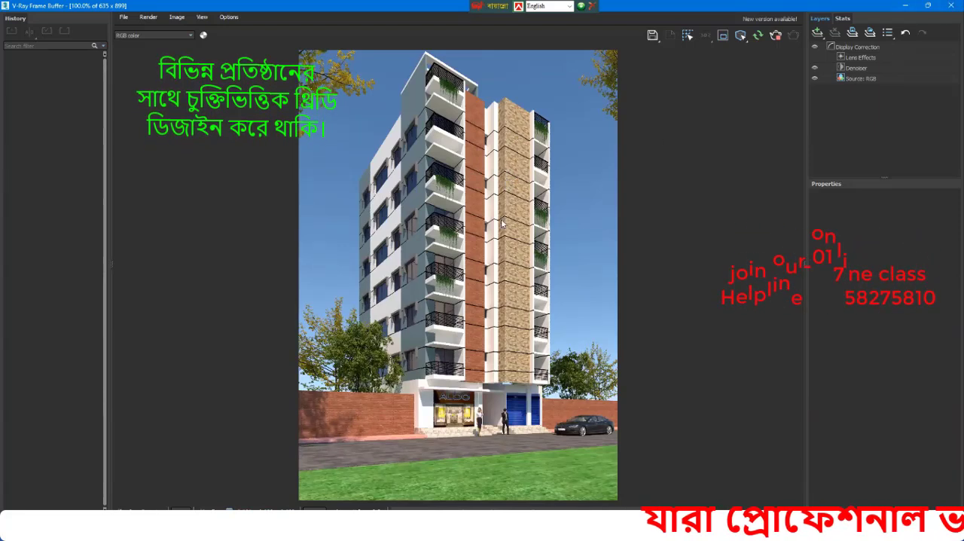
pyautogui.click(950, 6)
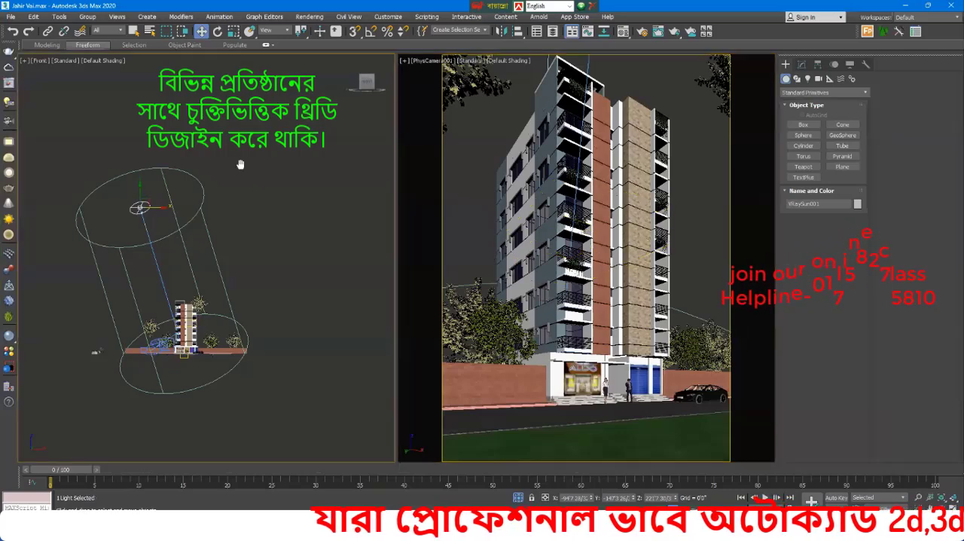
# Step: Open the render setup and set the output width to 2000 with the image aspect kept locked
pyautogui.click(310, 17)
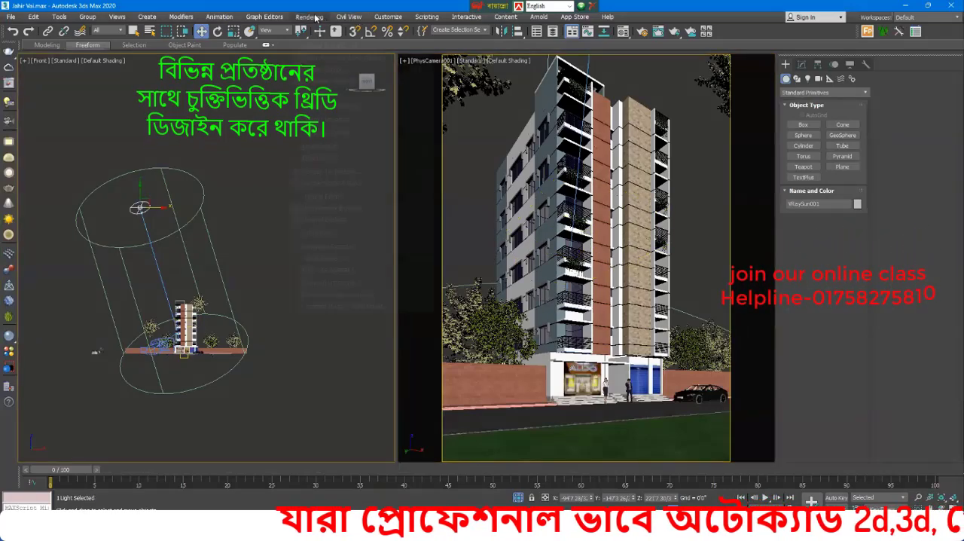
pyautogui.click(330, 69)
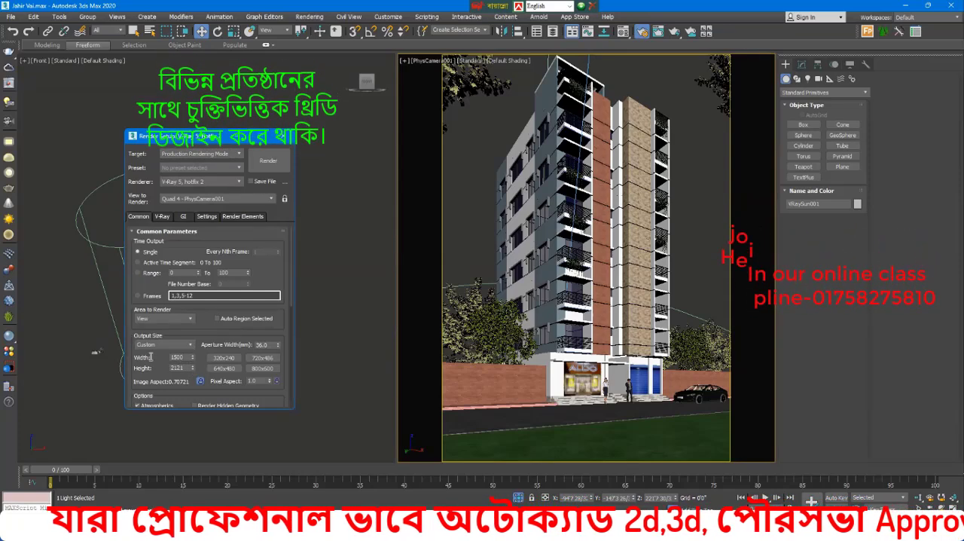
pyautogui.doubleClick(181, 357)
pyautogui.write('2000')
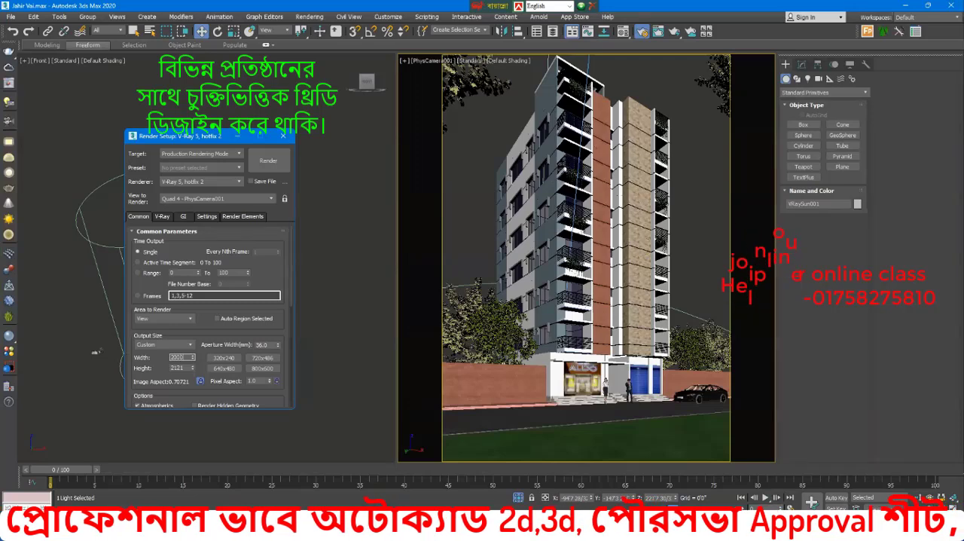
pyautogui.press('Return')
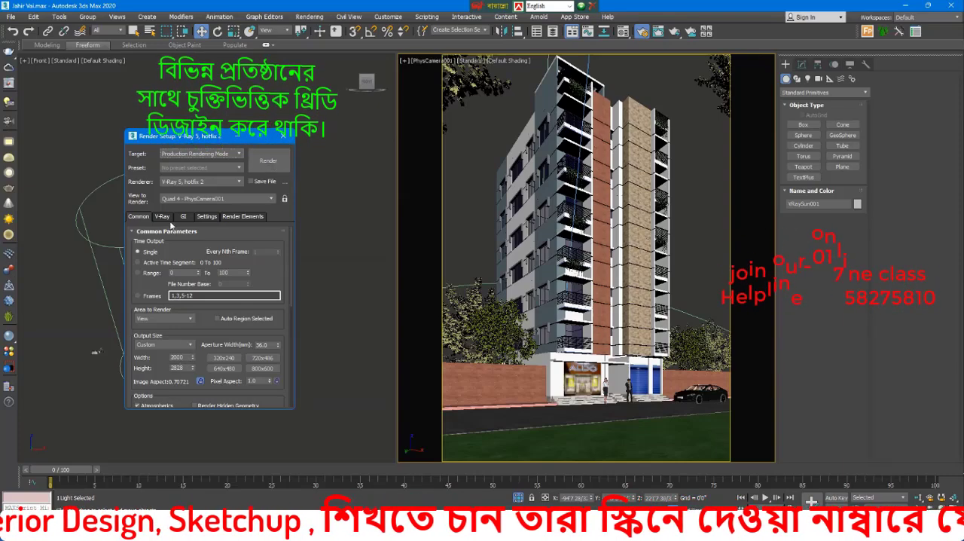
# Step: Check the V-Ray settings and start the production render of the PhysCamera001 view
pyautogui.click(162, 217)
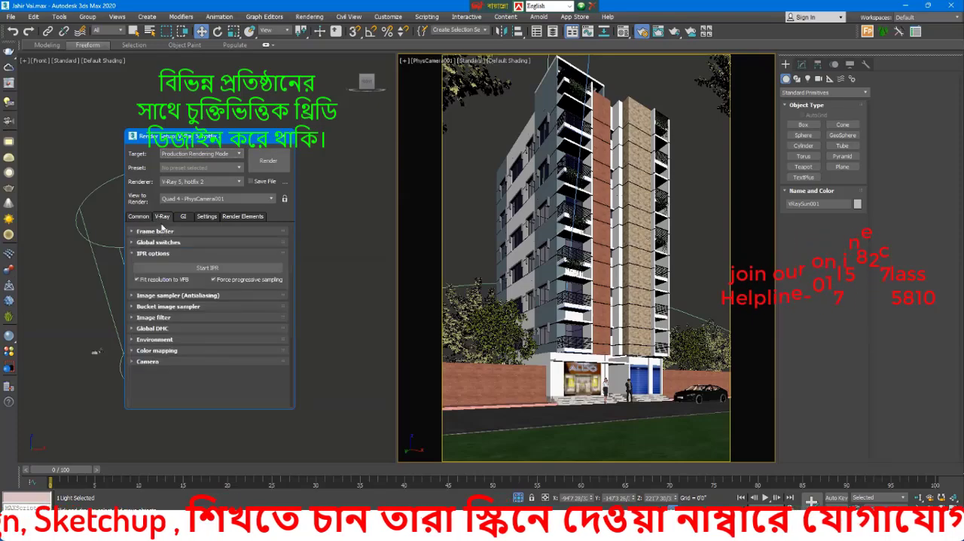
pyautogui.click(141, 216)
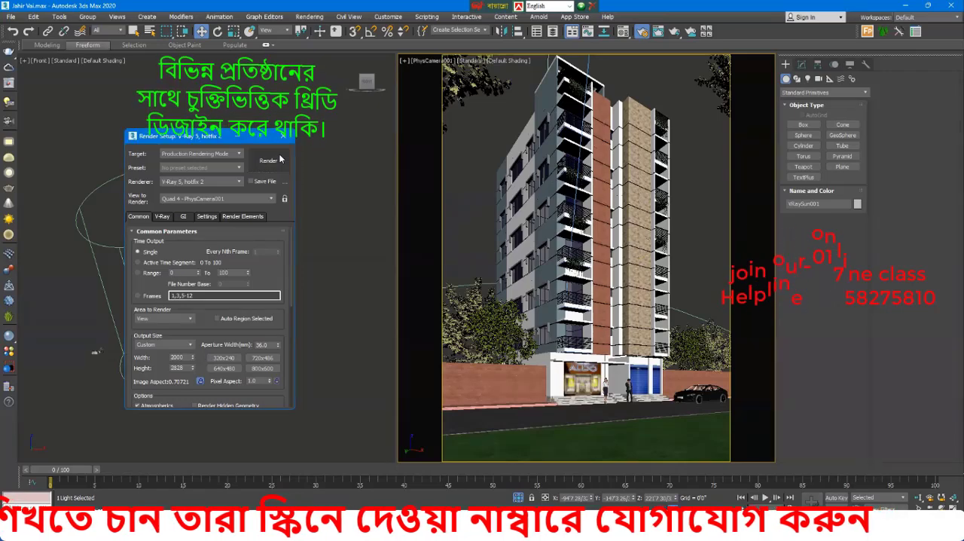
pyautogui.click(270, 160)
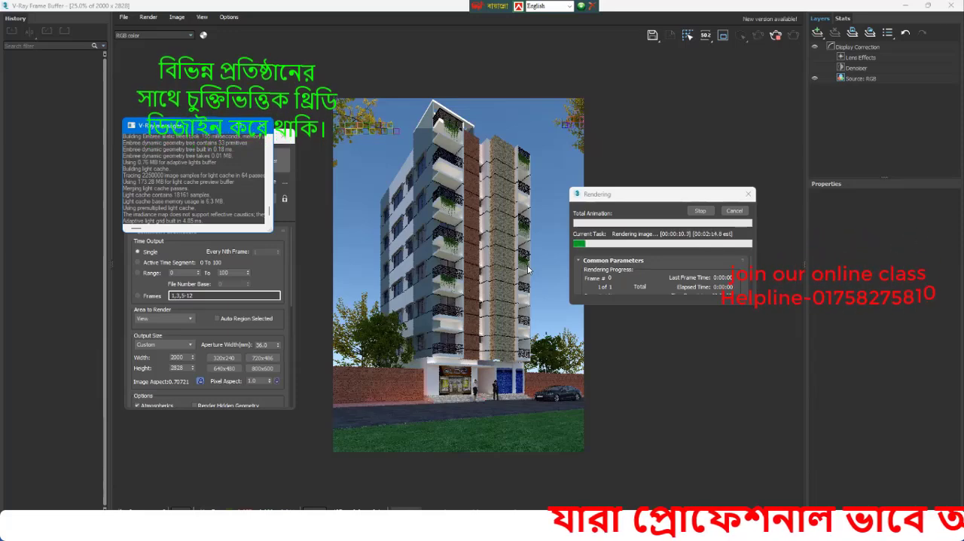
# Step: Bring the frame buffer to the front and examine the balconies, facade, trees and shop front up close as the image renders
pyautogui.scroll(2, 406, 130)
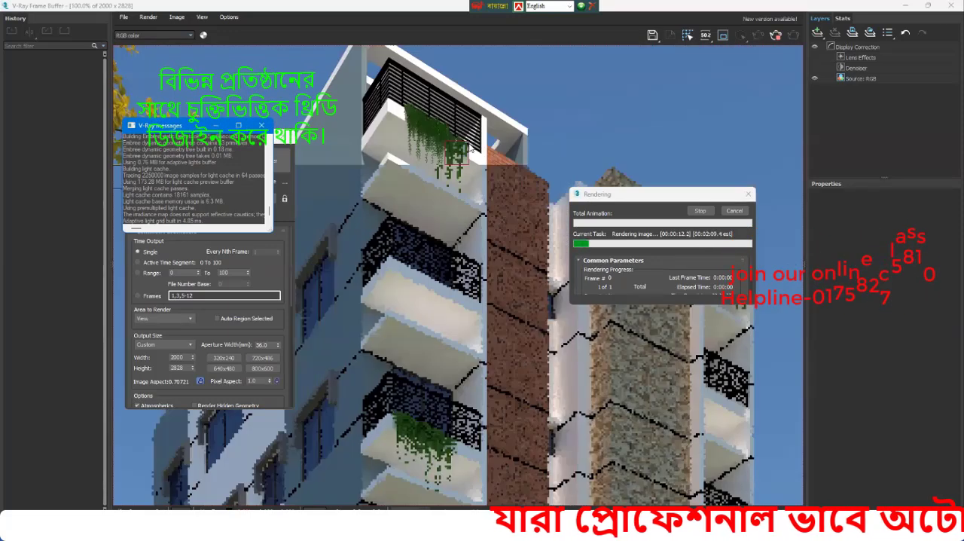
pyautogui.scroll(-1, 473, 154)
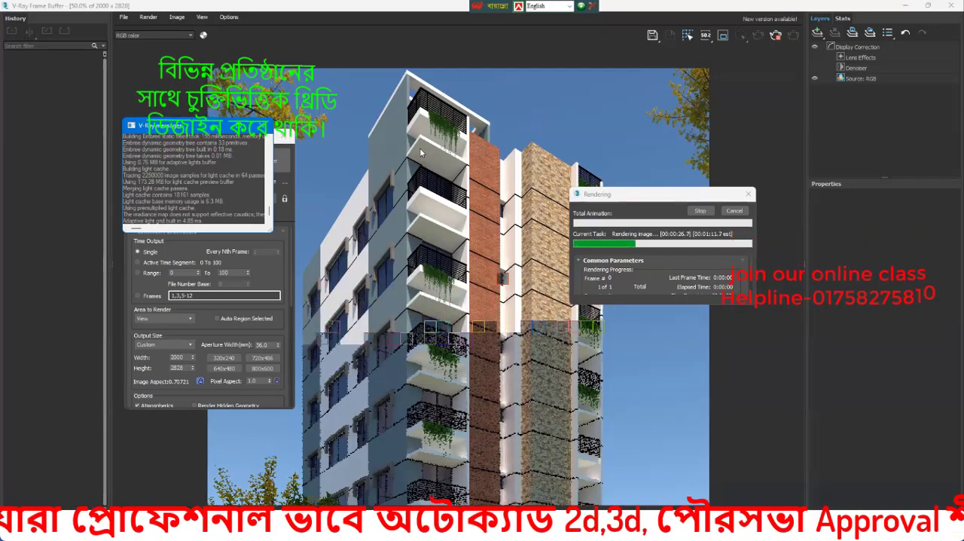
pyautogui.click(490, 233)
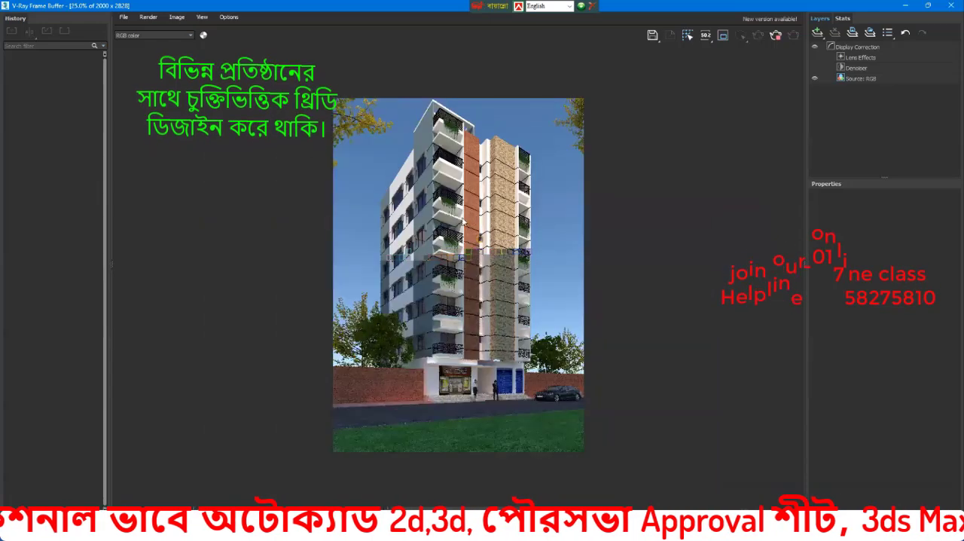
pyautogui.scroll(2, 473, 271)
pyautogui.scroll(-1, 459, 197)
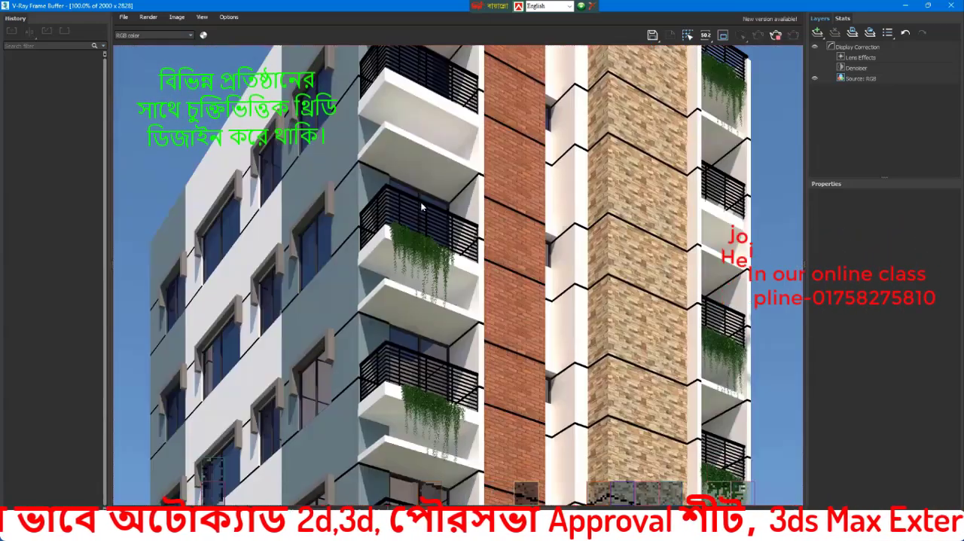
pyautogui.scroll(-1, 432, 207)
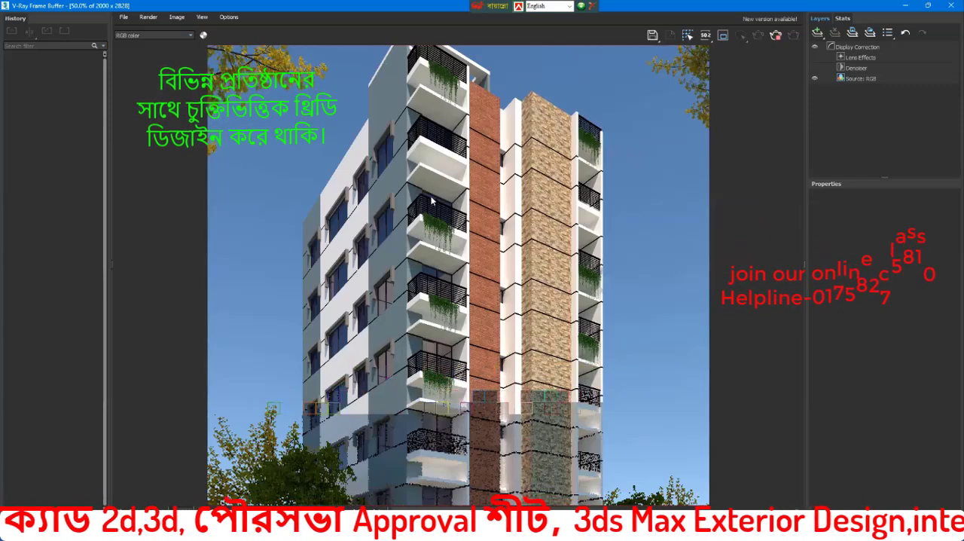
pyautogui.scroll(-1, 437, 210)
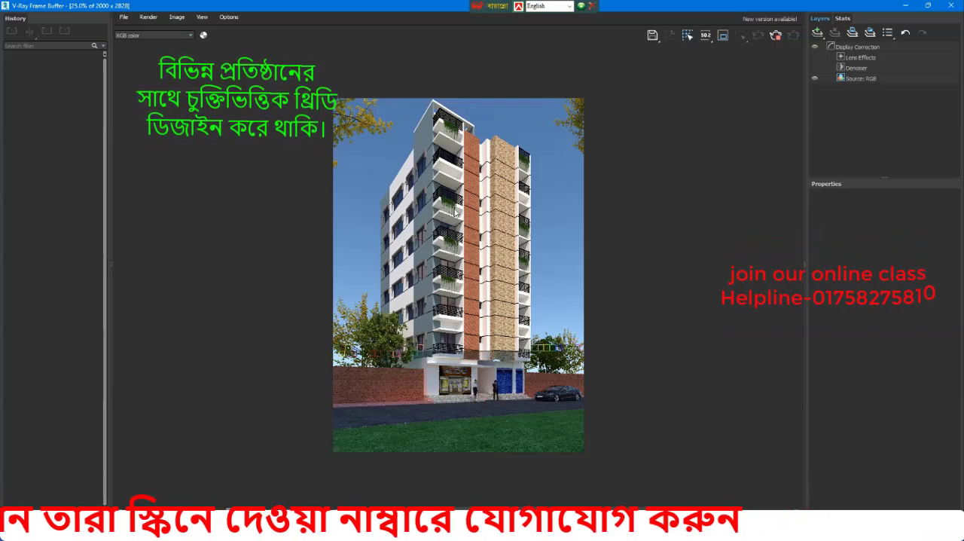
pyautogui.scroll(2, 358, 337)
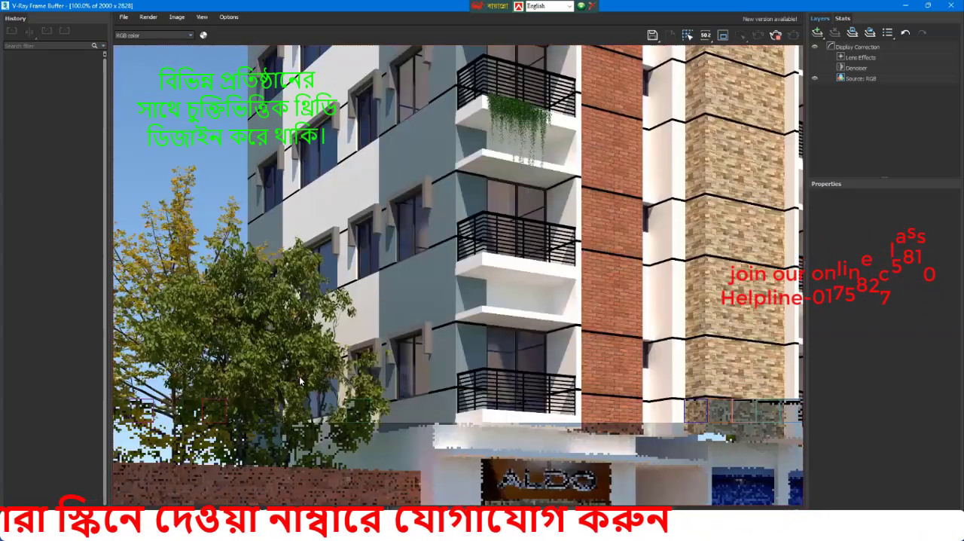
pyautogui.scroll(-1, 337, 382)
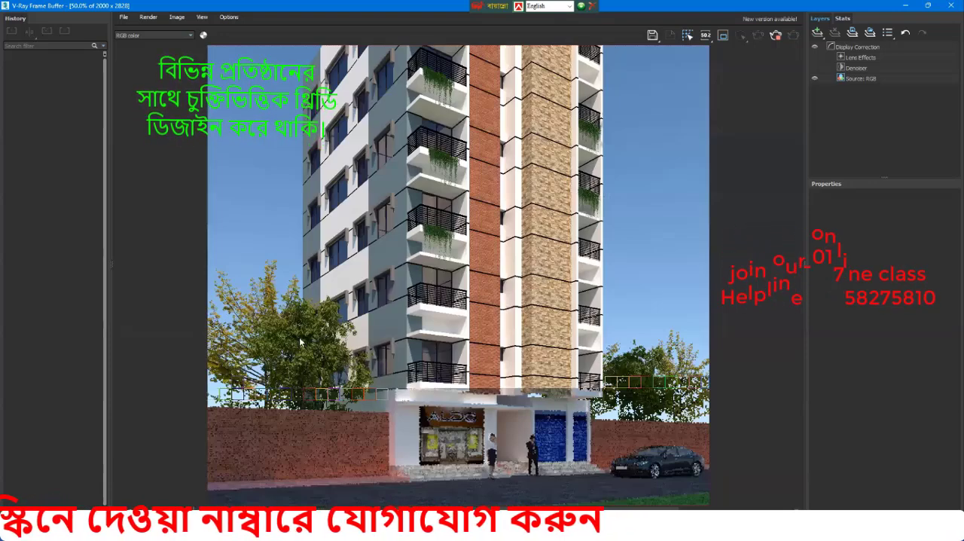
pyautogui.scroll(2, 299, 337)
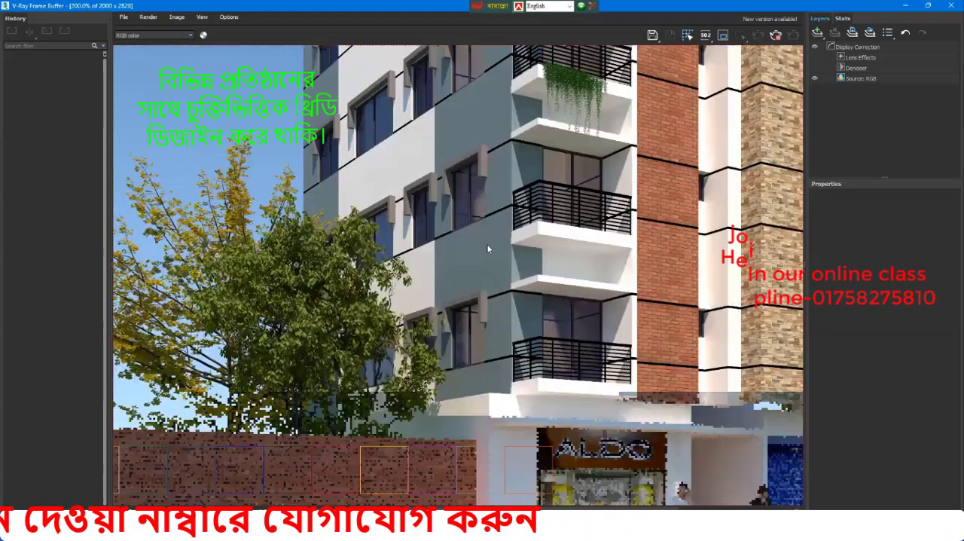
pyautogui.scroll(-2, 487, 249)
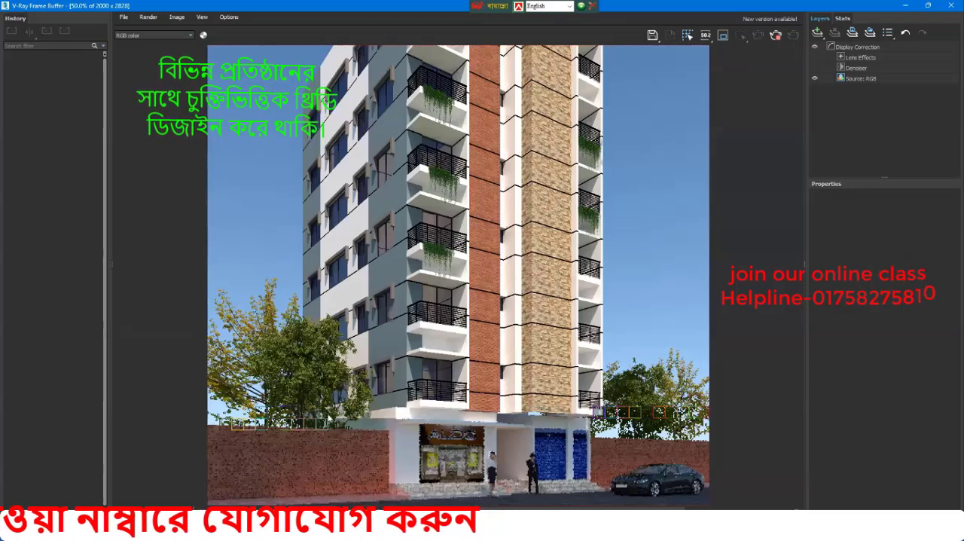
pyautogui.scroll(-1, 442, 401)
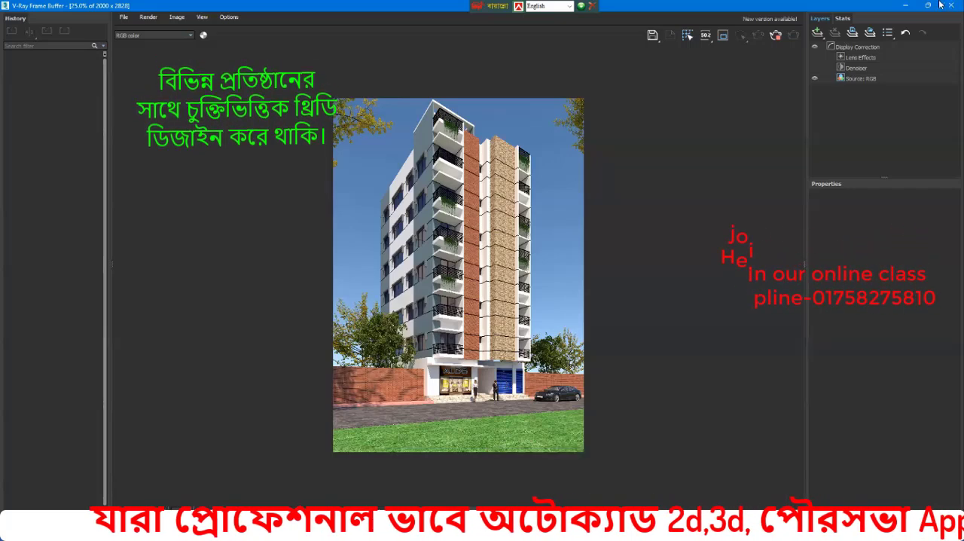
# Step: Shrink the frame buffer to a floating window over the scene and review the whole finished render
pyautogui.moveTo(758, 6); pyautogui.dragTo(695, 232)
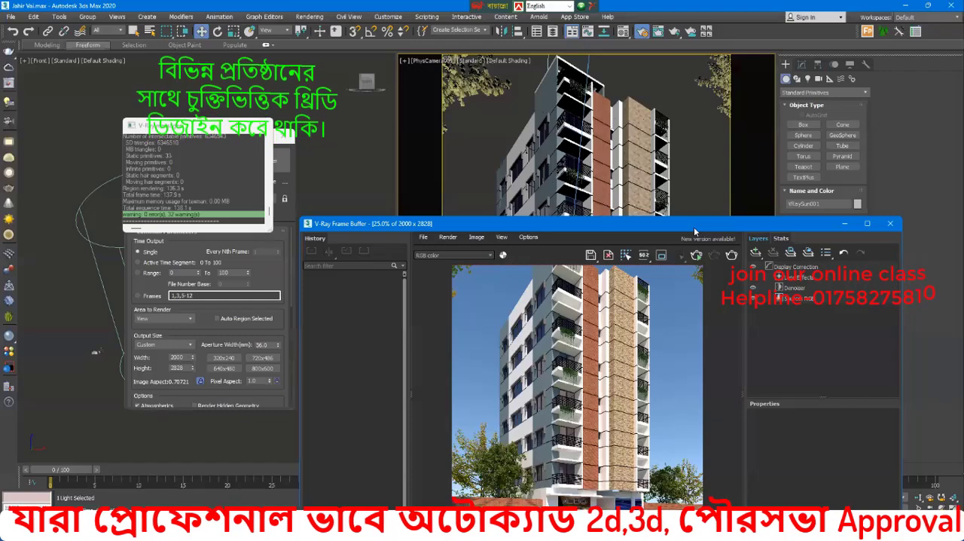
pyautogui.moveTo(512, 232); pyautogui.dragTo(451, 126)
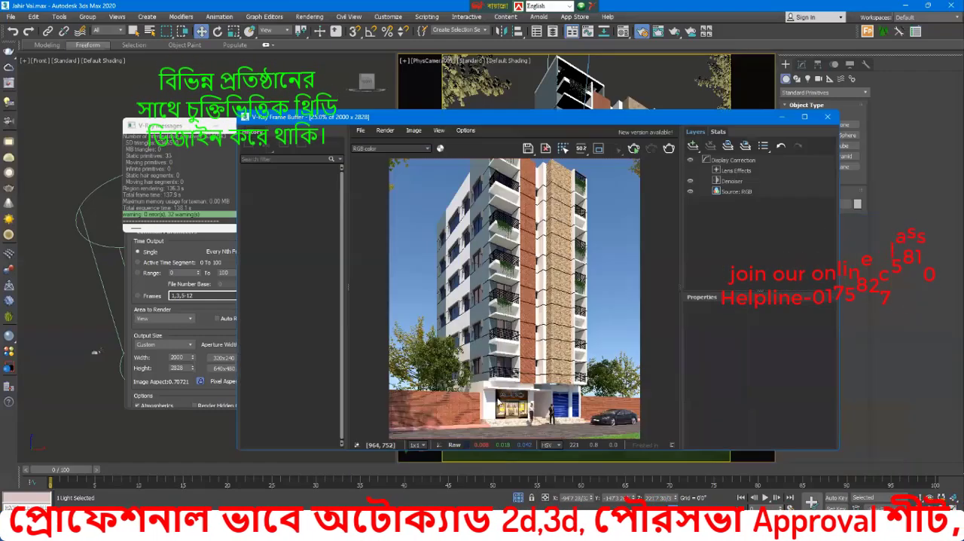
pyautogui.scroll(-1, 498, 397)
pyautogui.scroll(1, 504, 398)
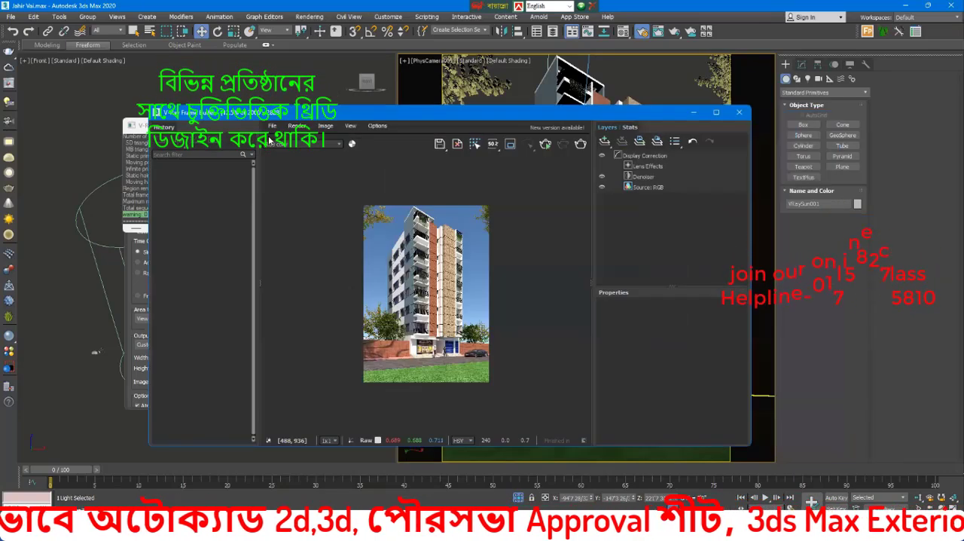
pyautogui.scroll(1, 426, 302)
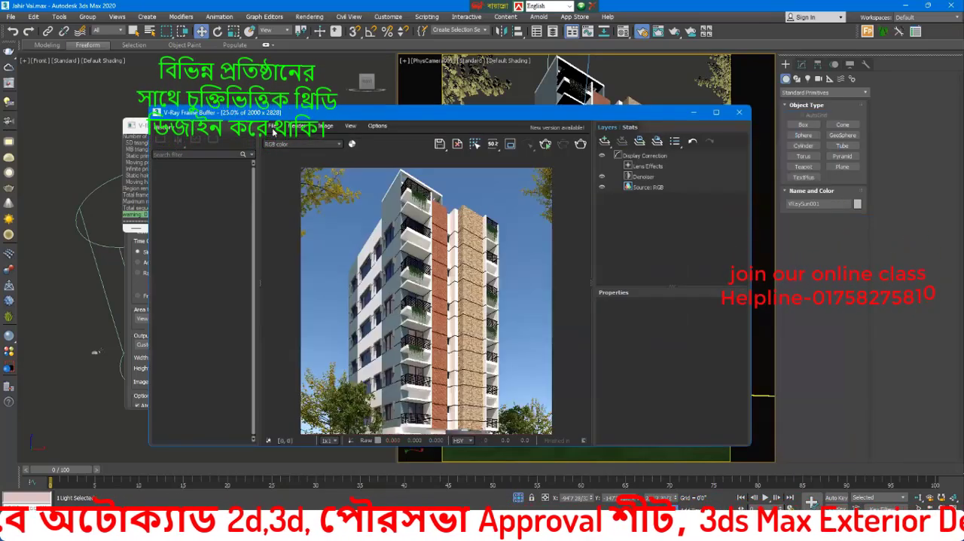
# Step: Save the rendered image to the Desktop as a JPEG file named 121111 with the default JPEG options
pyautogui.click(273, 126)
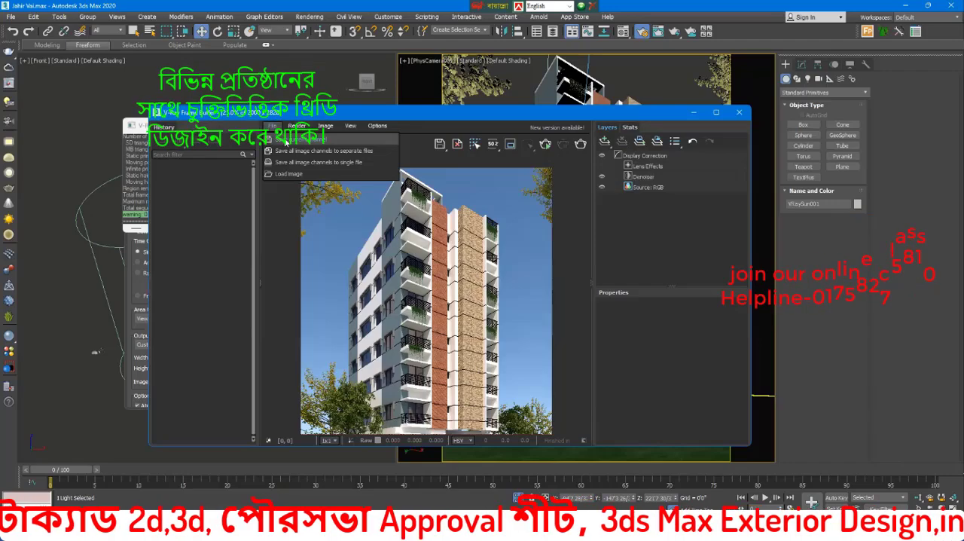
pyautogui.click(294, 140)
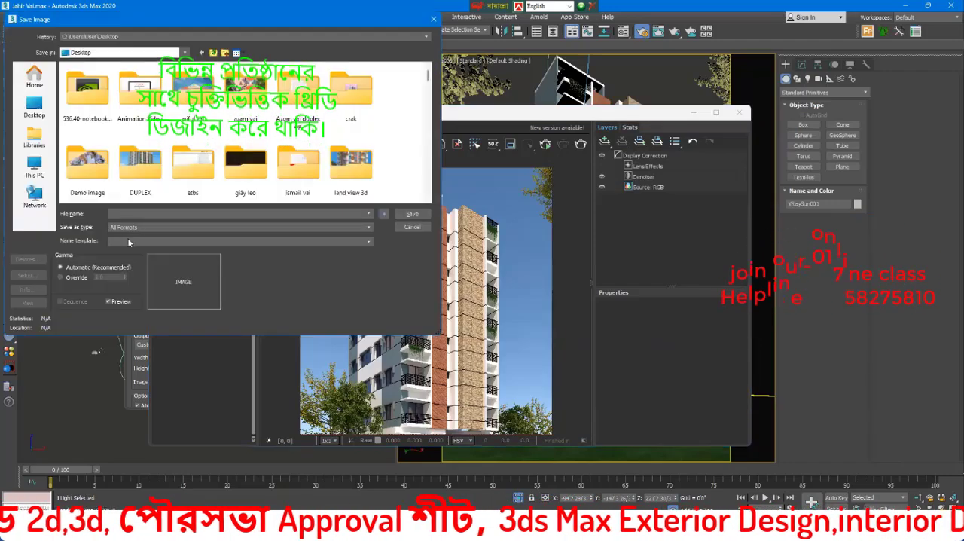
pyautogui.click(127, 227)
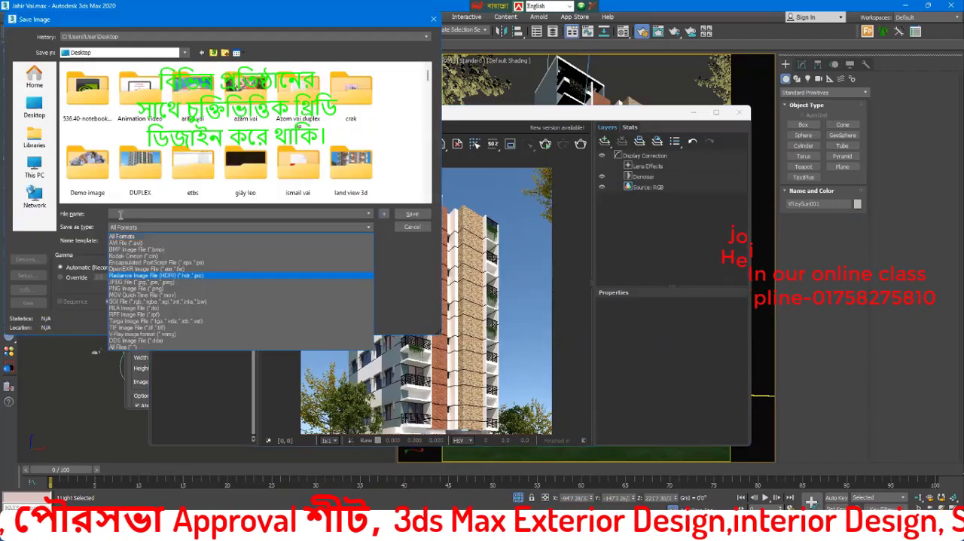
pyautogui.click(126, 282)
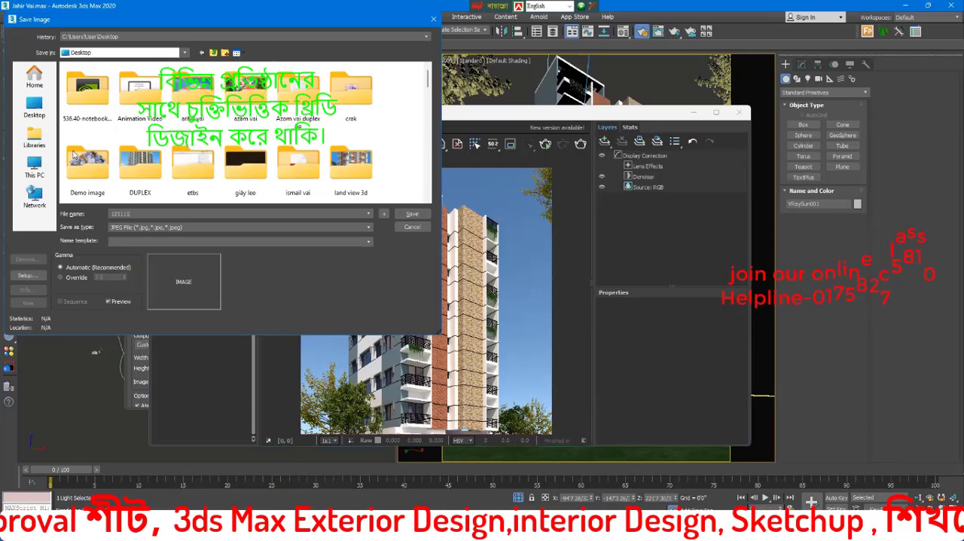
pyautogui.click(34, 107)
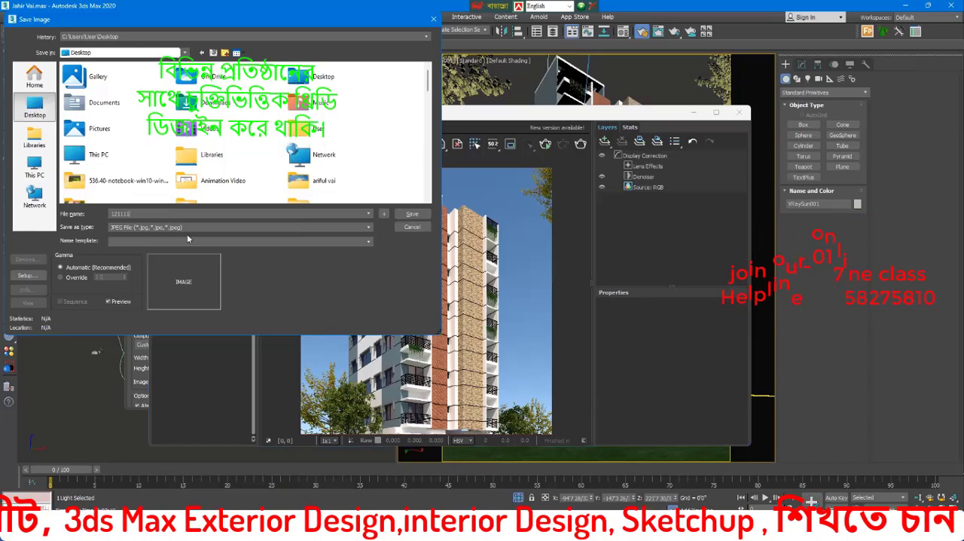
pyautogui.press('Return')
pyautogui.press('Return')
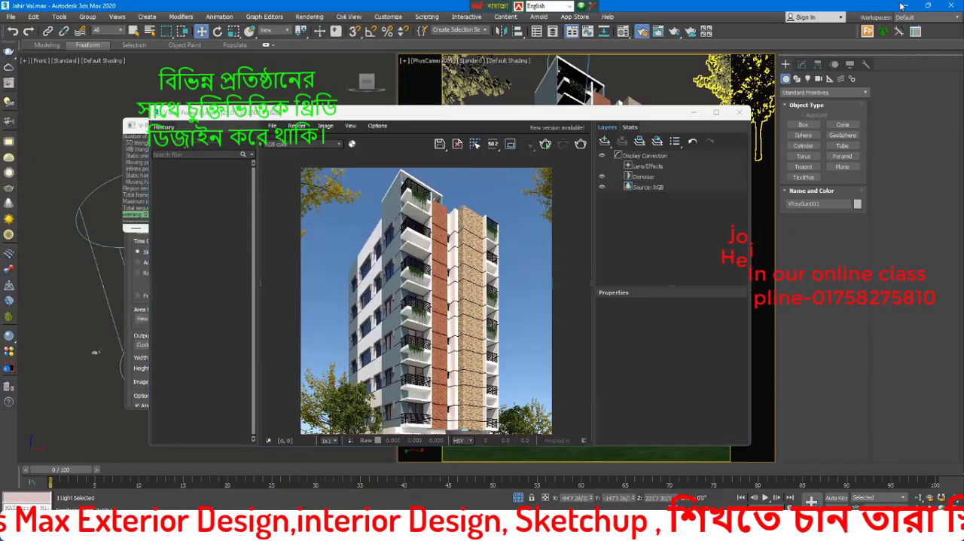
# Step: Minimize the open windows, open 121111.jpg from the desktop in the image viewer, and examine the facade details up close
pyautogui.click(904, 6)
pyautogui.click(904, 7)
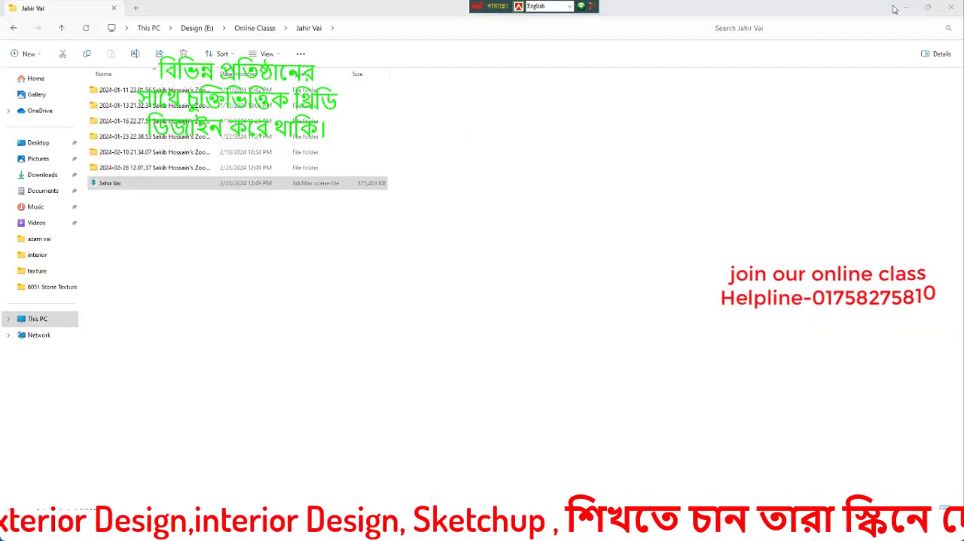
pyautogui.press('super+d')
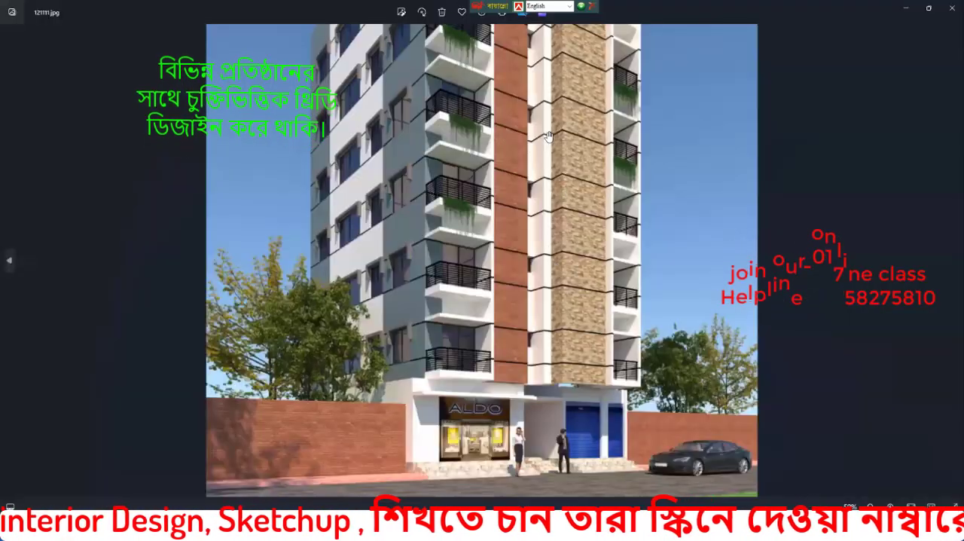
pyautogui.scroll(2, 491, 317)
pyautogui.scroll(1, 465, 194)
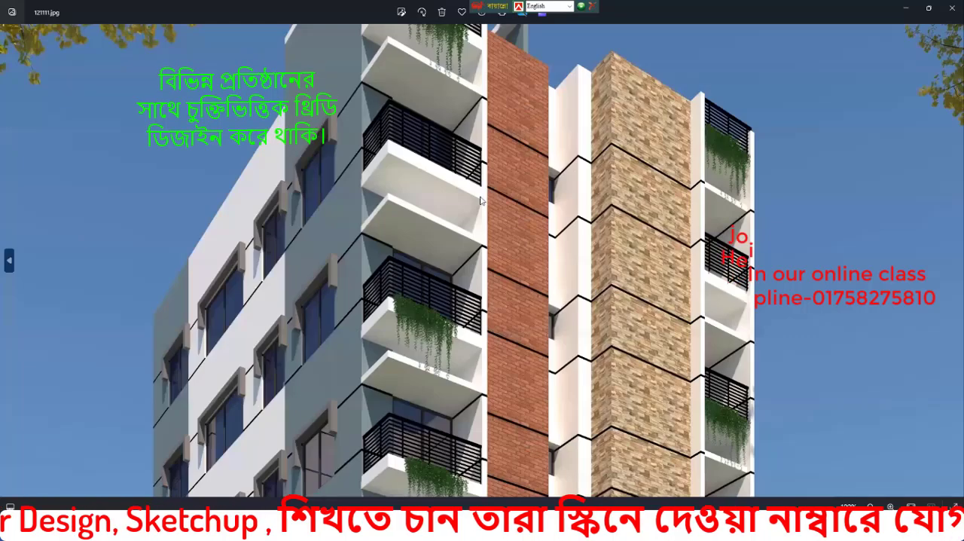
pyautogui.scroll(-3, 524, 407)
pyautogui.scroll(2, 548, 261)
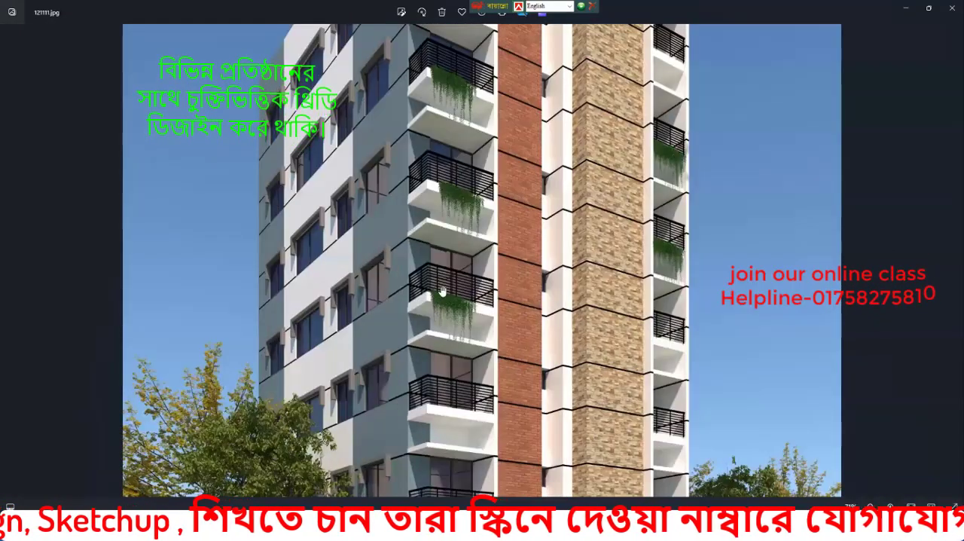
# Step: Examine the balconies, facade and overall composition of the saved render 121111.jpg, both up close and as a whole
pyautogui.scroll(2, 443, 291)
pyautogui.scroll(-2, 497, 263)
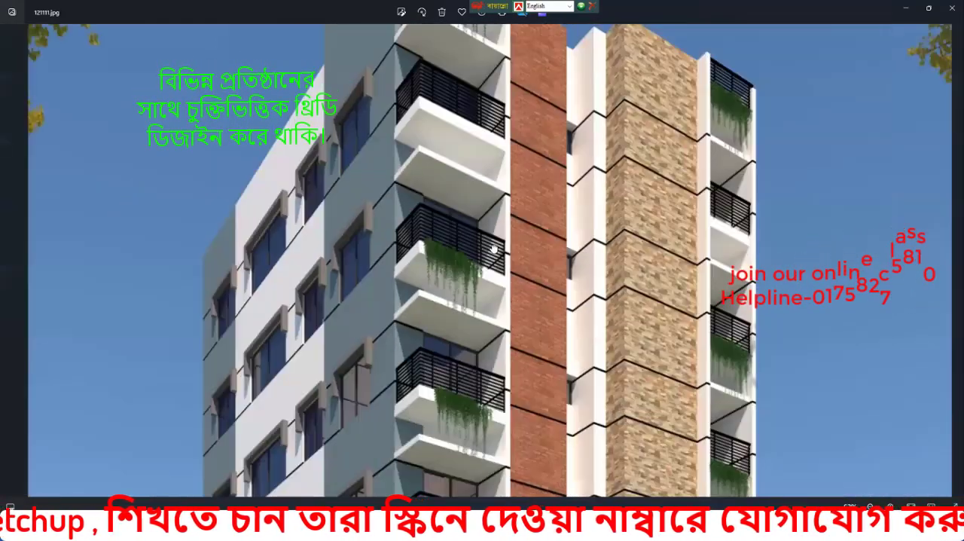
pyautogui.scroll(-1, 365, 309)
pyautogui.scroll(-3, 426, 352)
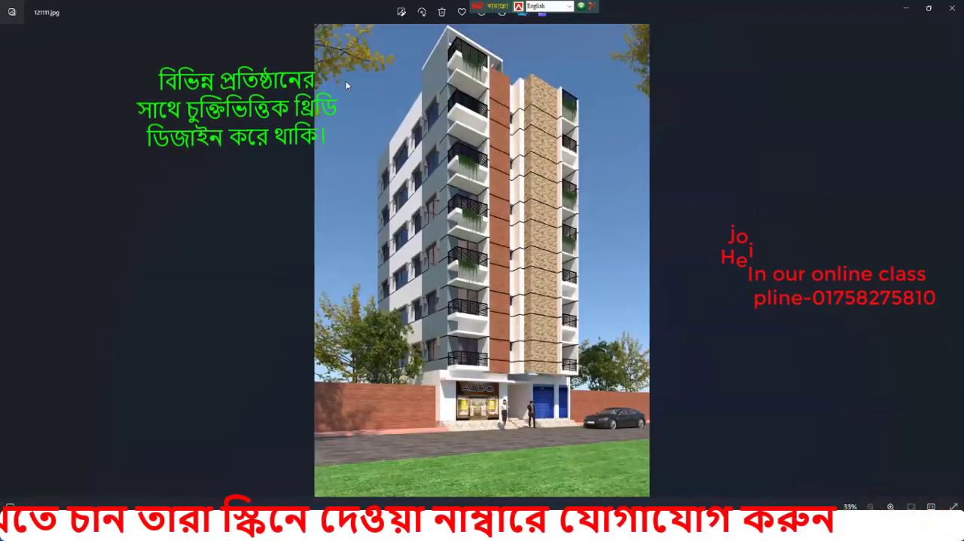
pyautogui.scroll(1, 341, 254)
pyautogui.scroll(-2, 300, 237)
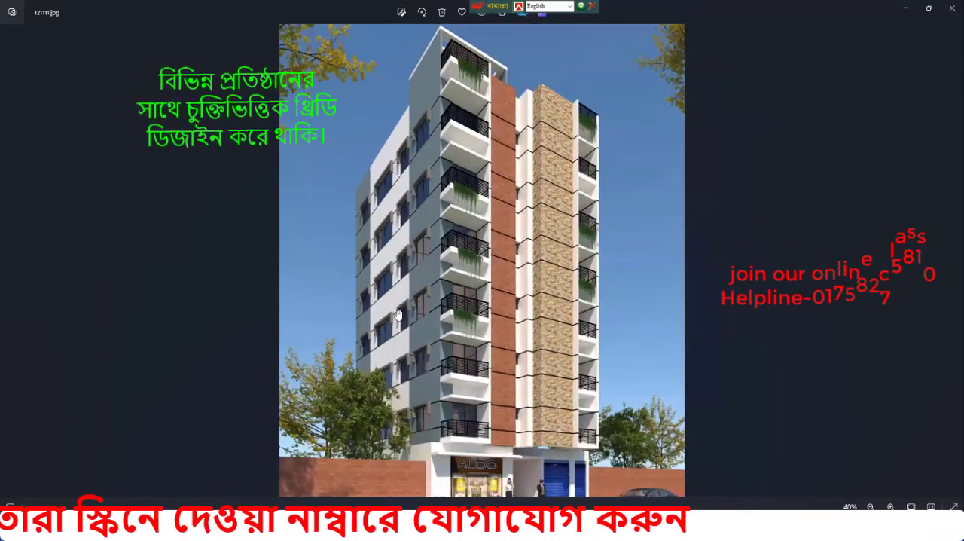
pyautogui.scroll(5, 263, 260)
pyautogui.scroll(-5, 161, 263)
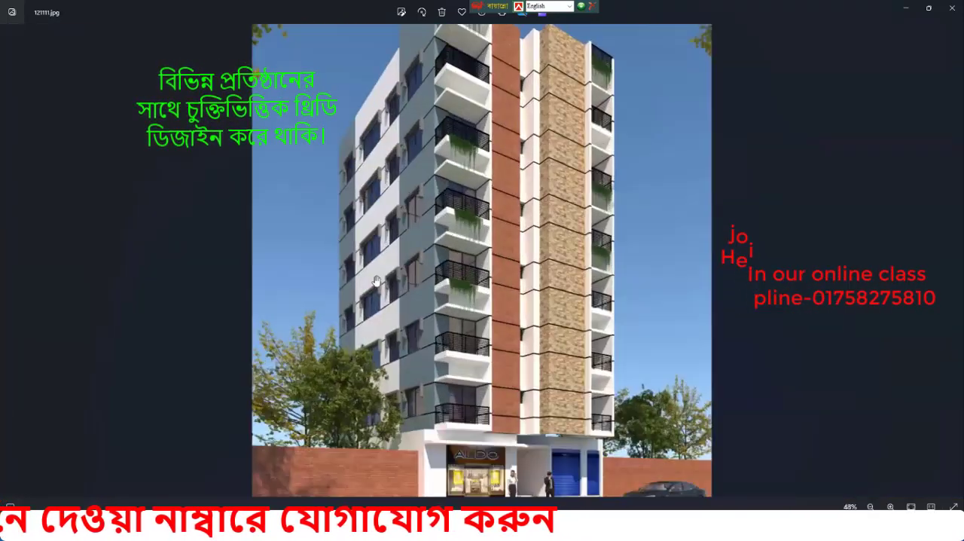
pyautogui.scroll(3, 495, 293)
pyautogui.scroll(-3, 495, 293)
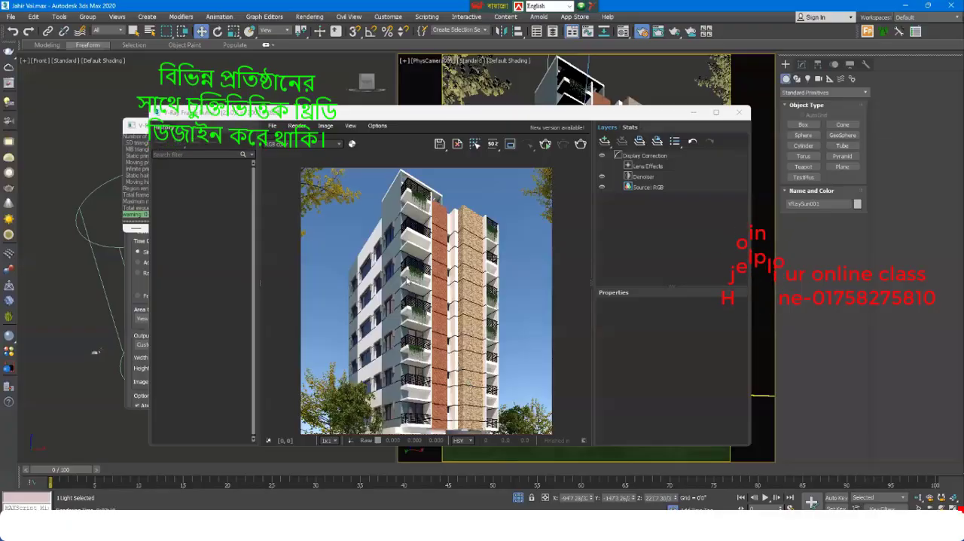
# Step: Return to 3ds Max and save the current render channel to the Desktop as a PNG named png, 48-bit RGB with alpha channel
pyautogui.scroll(-1, 404, 276)
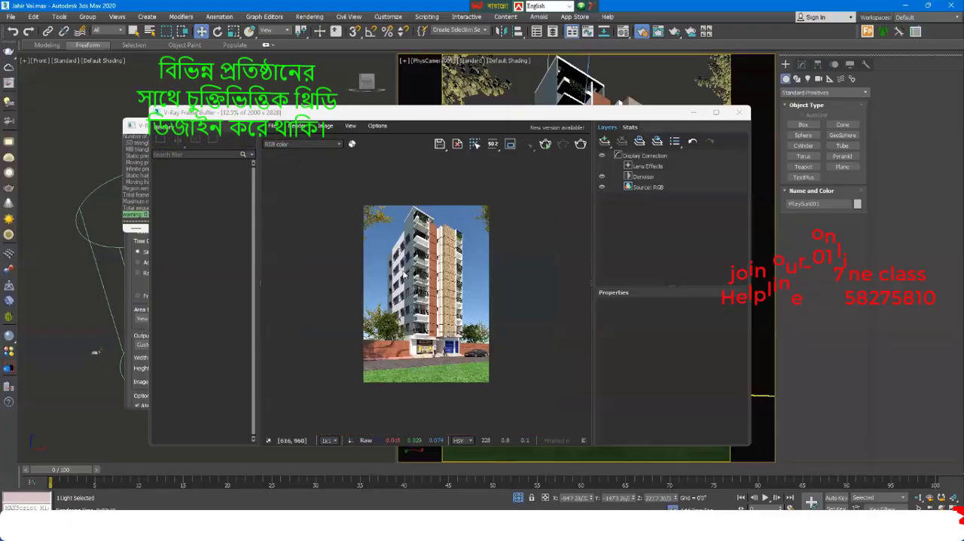
pyautogui.click(272, 125)
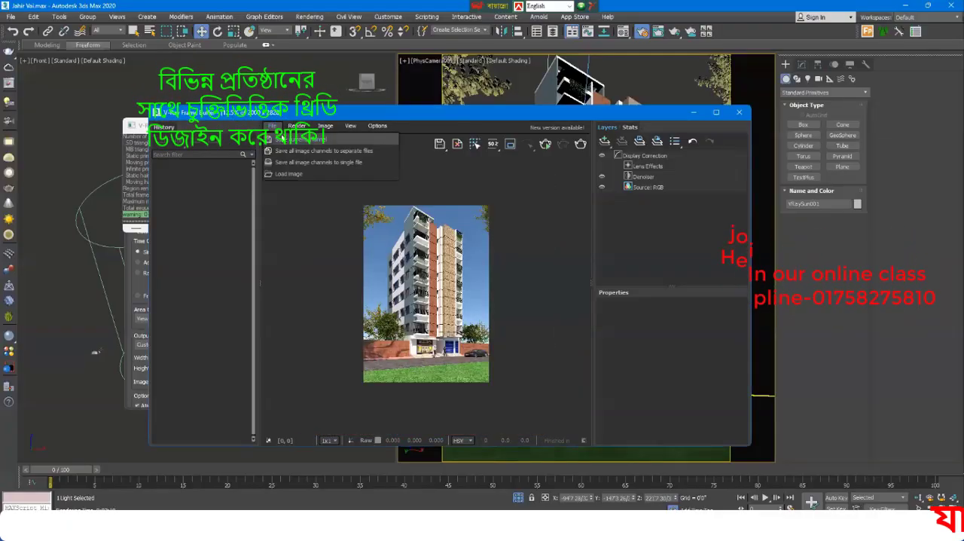
pyautogui.click(283, 140)
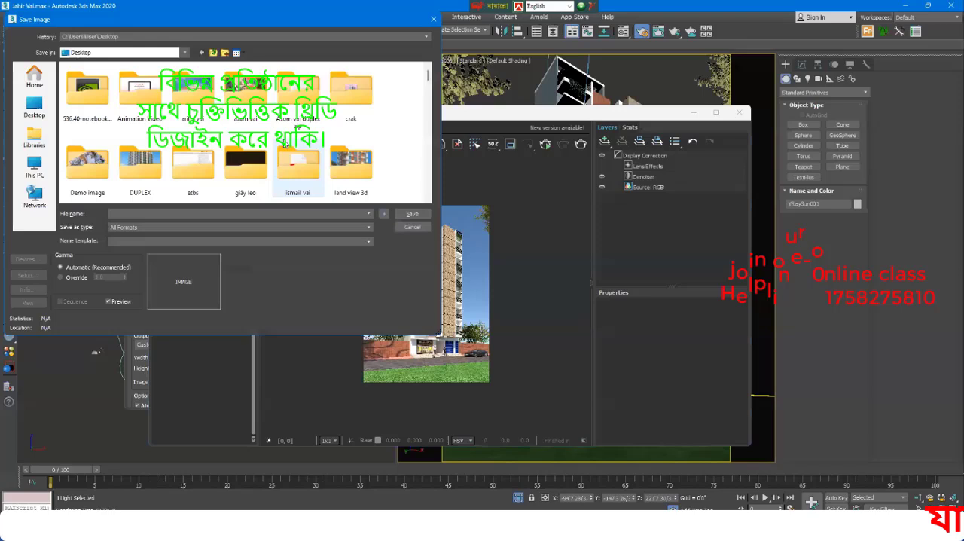
pyautogui.click(155, 227)
pyautogui.click(121, 289)
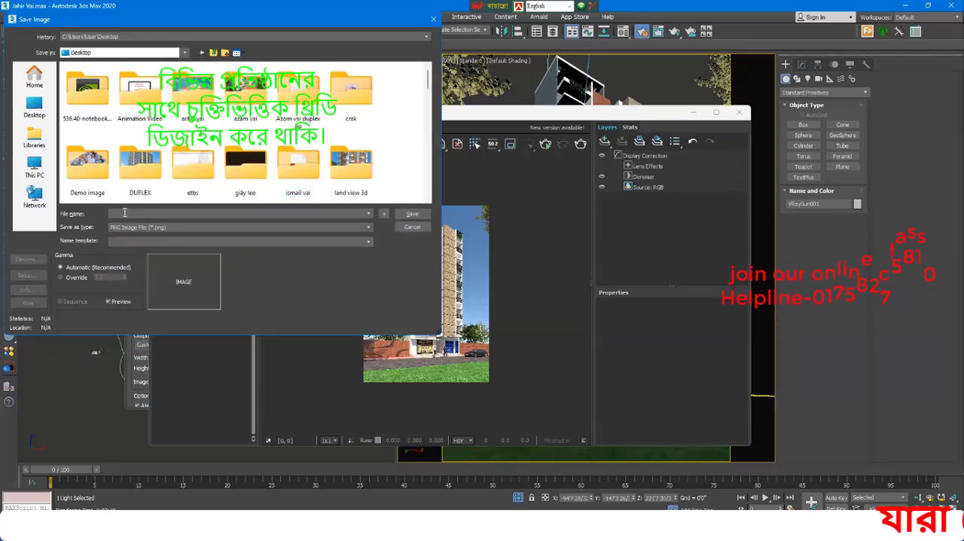
pyautogui.click(121, 214)
pyautogui.write('png')
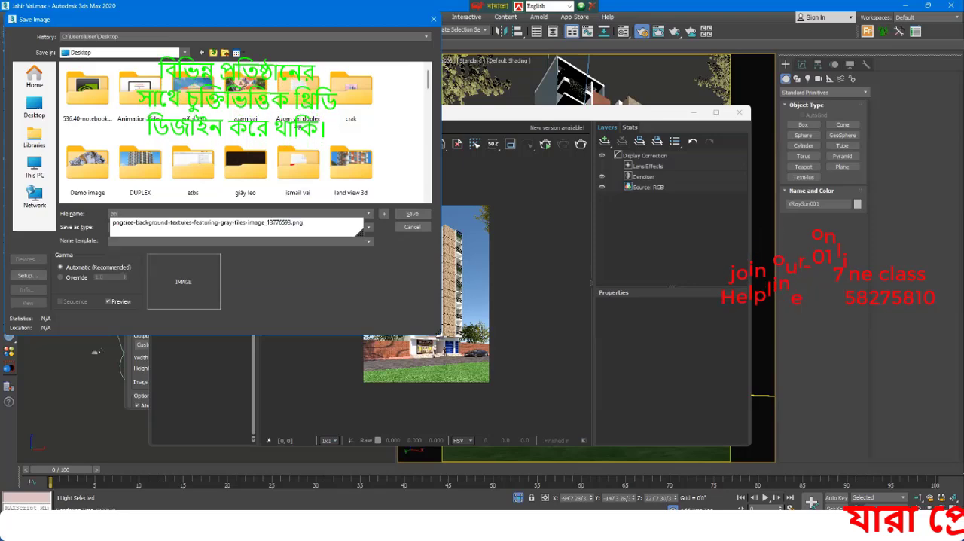
pyautogui.click(409, 215)
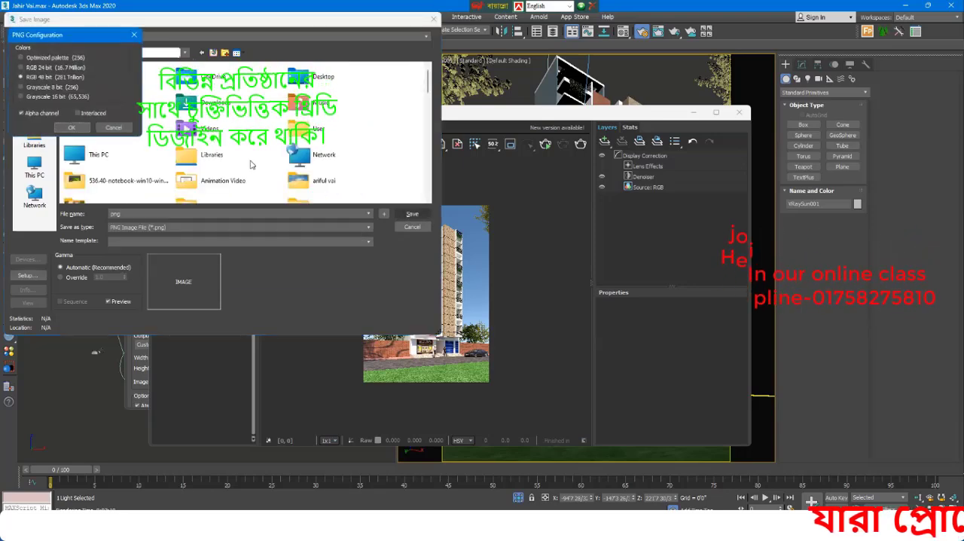
pyautogui.click(78, 127)
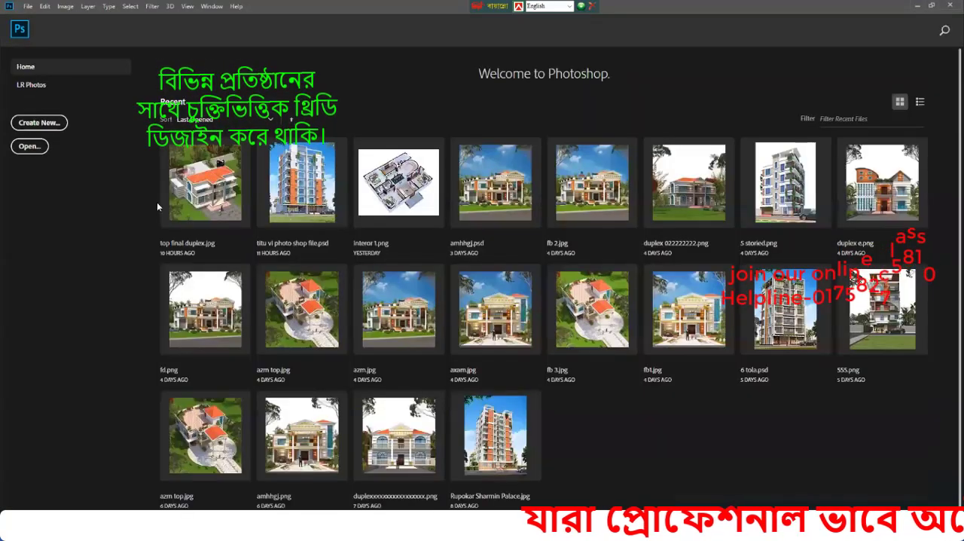
# Step: Switch to Photoshop and open png.png from the Desktop
pyautogui.click(29, 147)
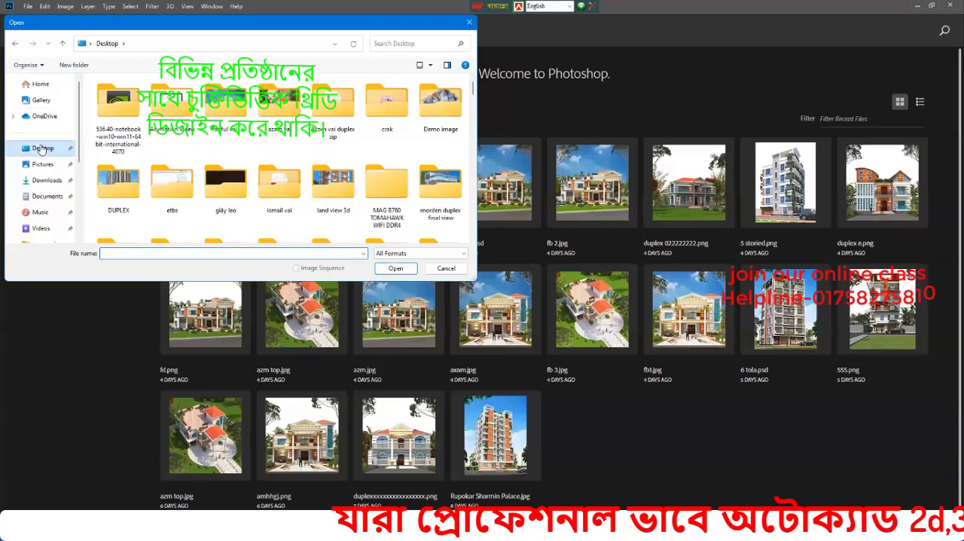
pyautogui.scroll(-5, 195, 134)
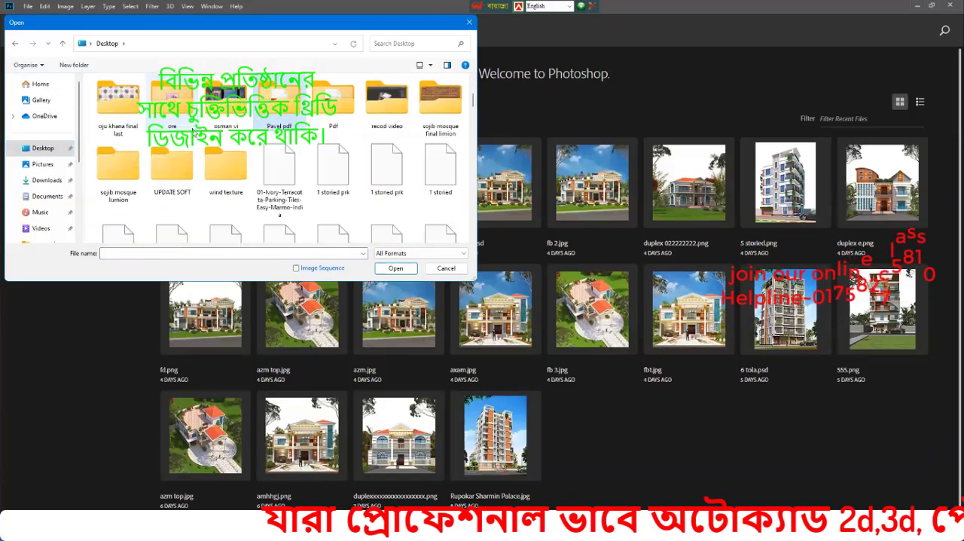
pyautogui.scroll(-5, 195, 133)
pyautogui.click(226, 109)
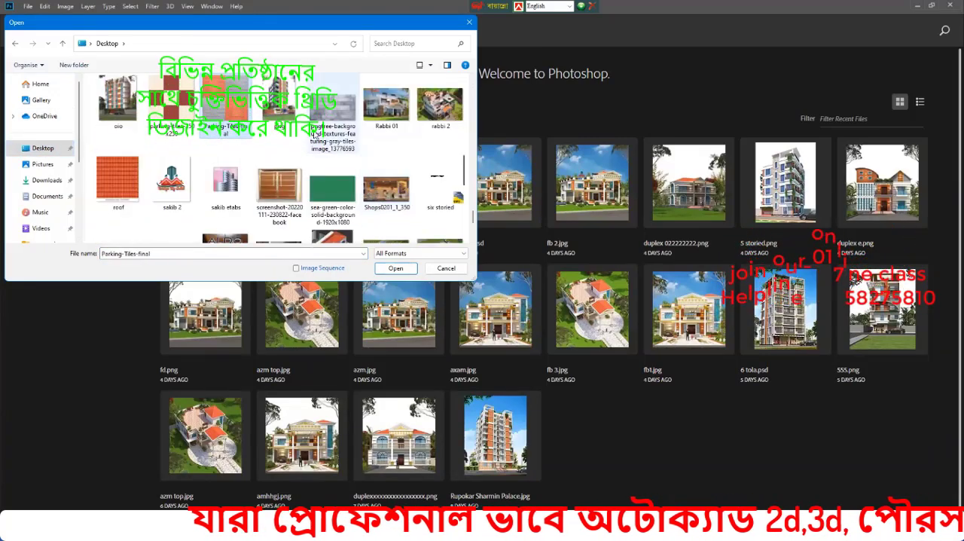
pyautogui.click(395, 268)
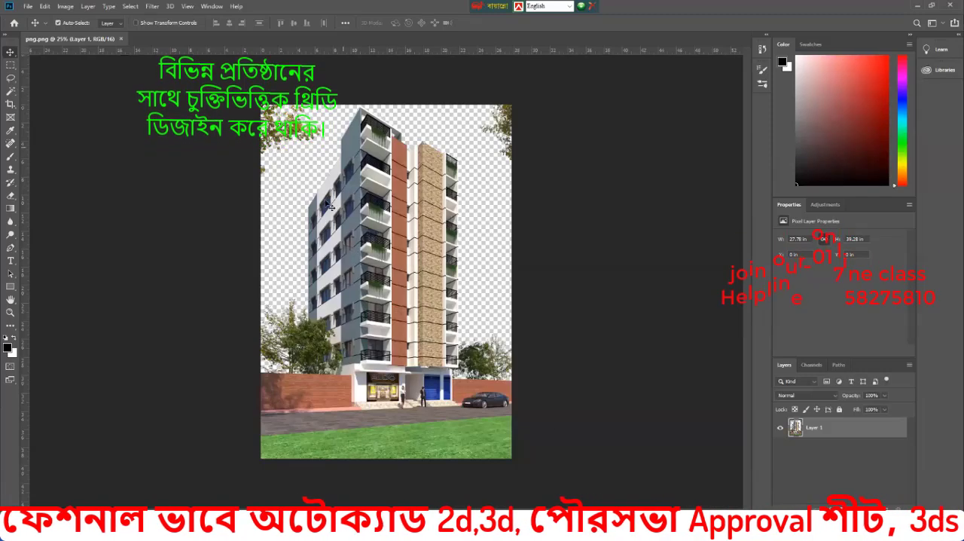
# Step: Switch to File Explorer and open the Max view new folder inside khanbd max fix&plan on drive F
pyautogui.moveTo(538, 527)
pyautogui.click(448, 457)
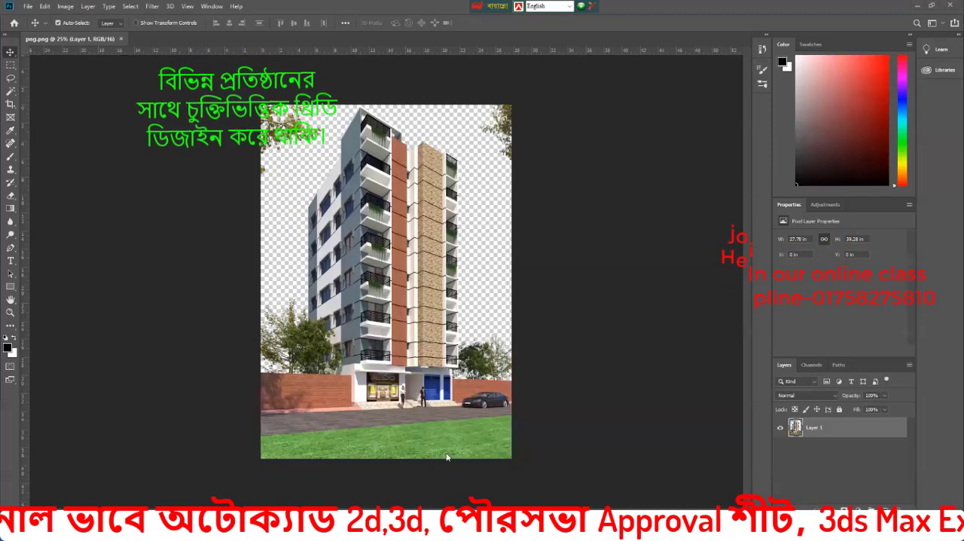
pyautogui.click(53, 319)
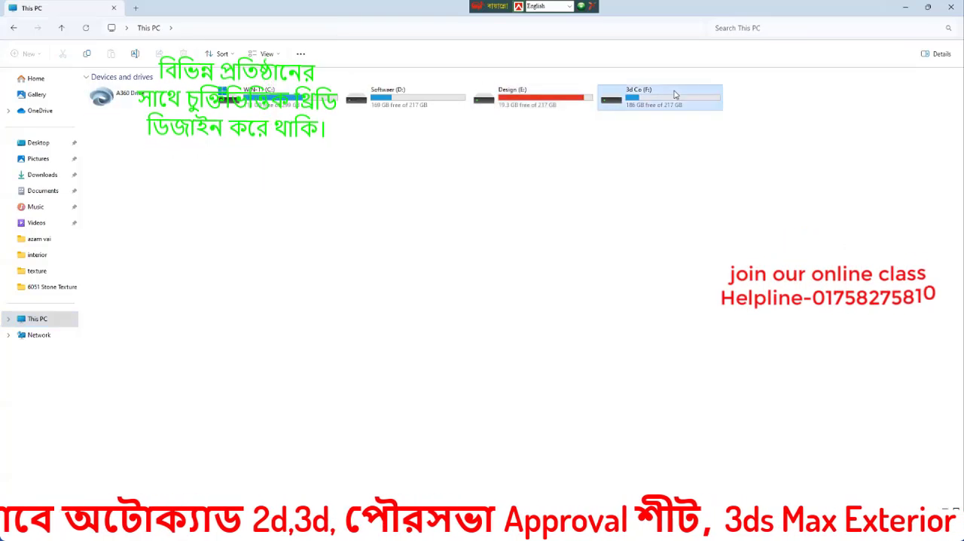
pyautogui.doubleClick(625, 96)
pyautogui.doubleClick(128, 151)
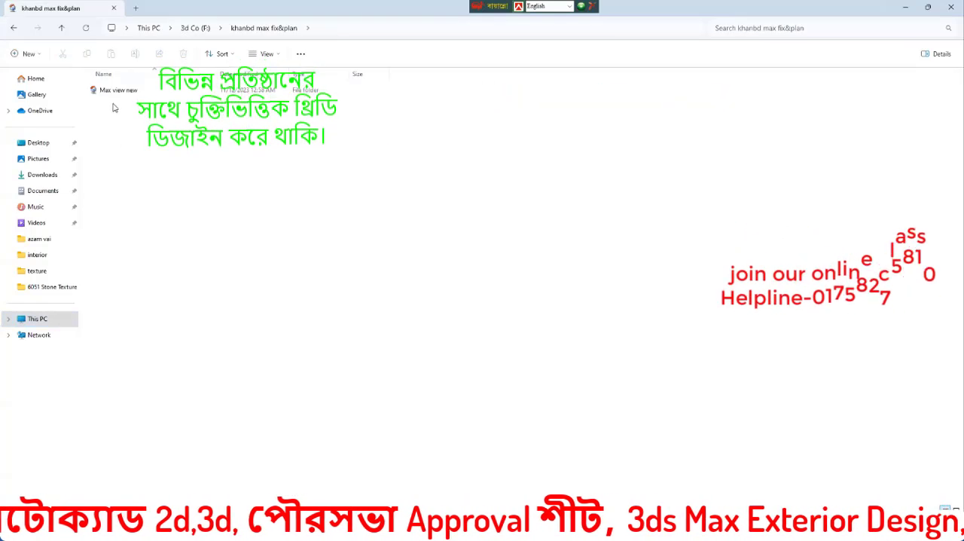
pyautogui.doubleClick(113, 90)
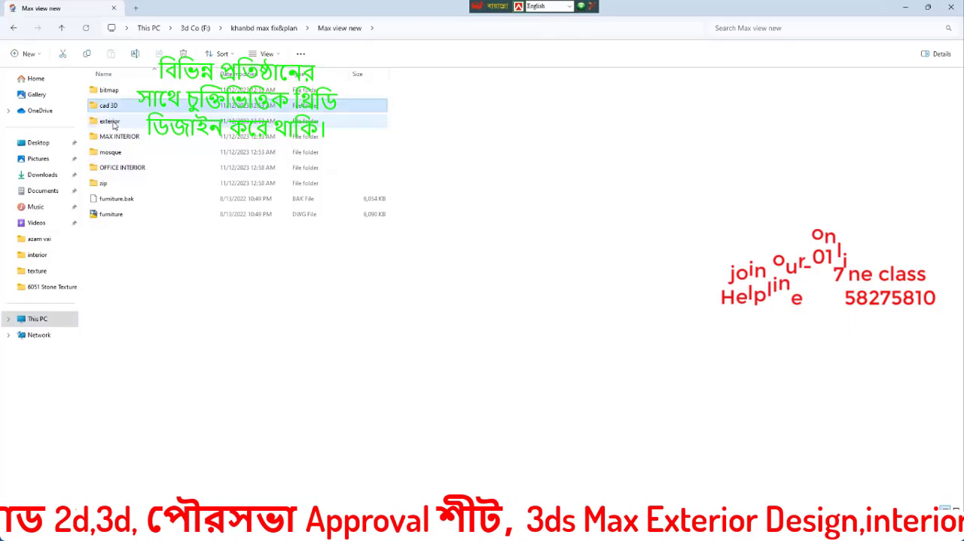
pyautogui.doubleClick(113, 122)
pyautogui.hotkey('alt', 'Left')
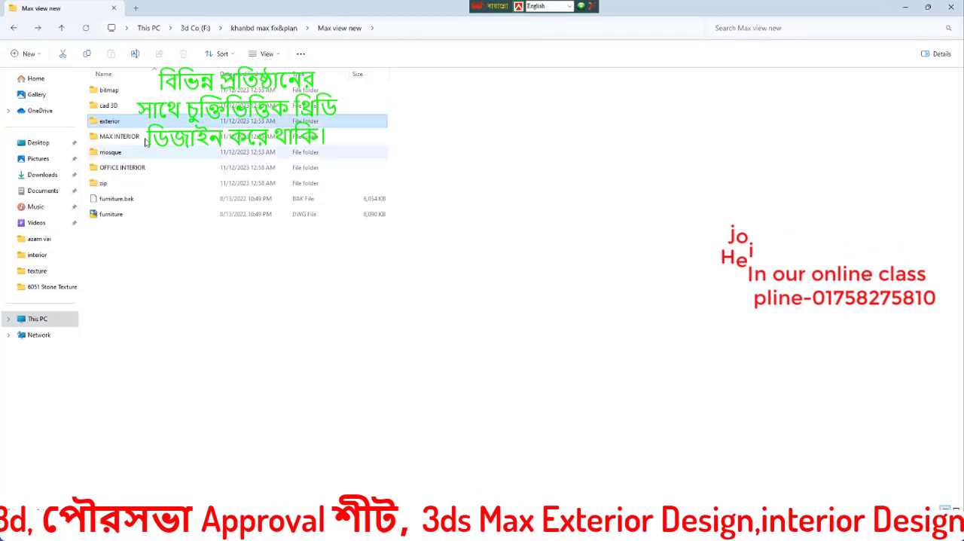
pyautogui.doubleClick(119, 123)
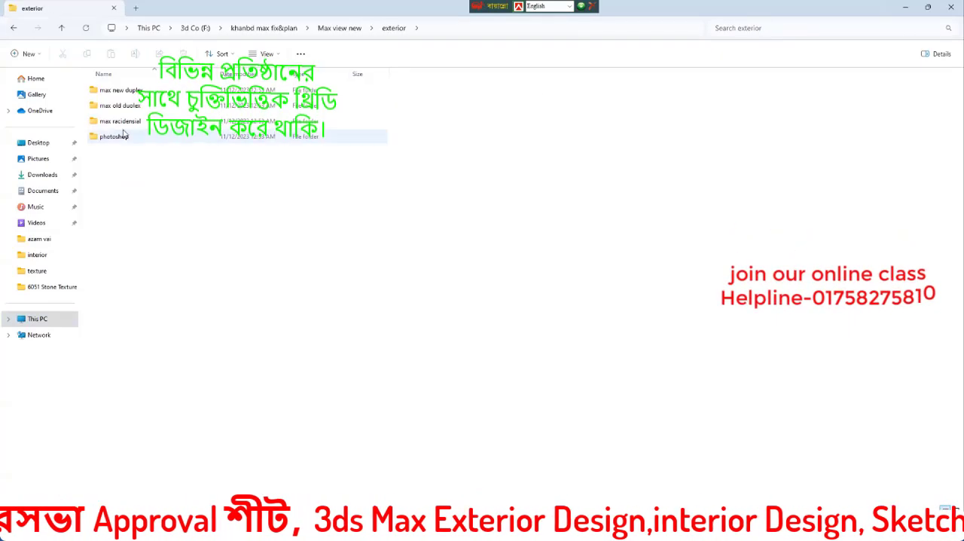
pyautogui.hotkey('alt', 'Left')
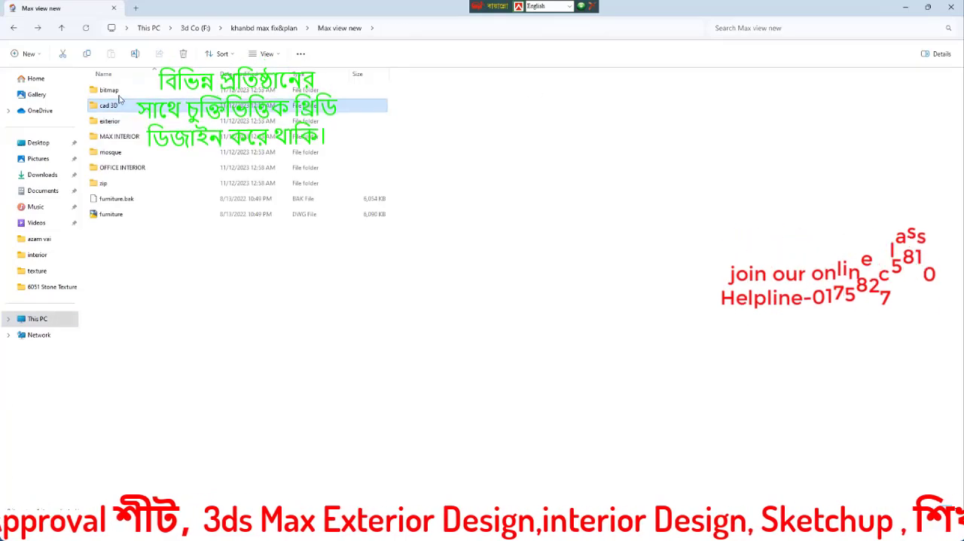
# Step: Open the sky folder inside the bitmap folder
pyautogui.doubleClick(121, 106)
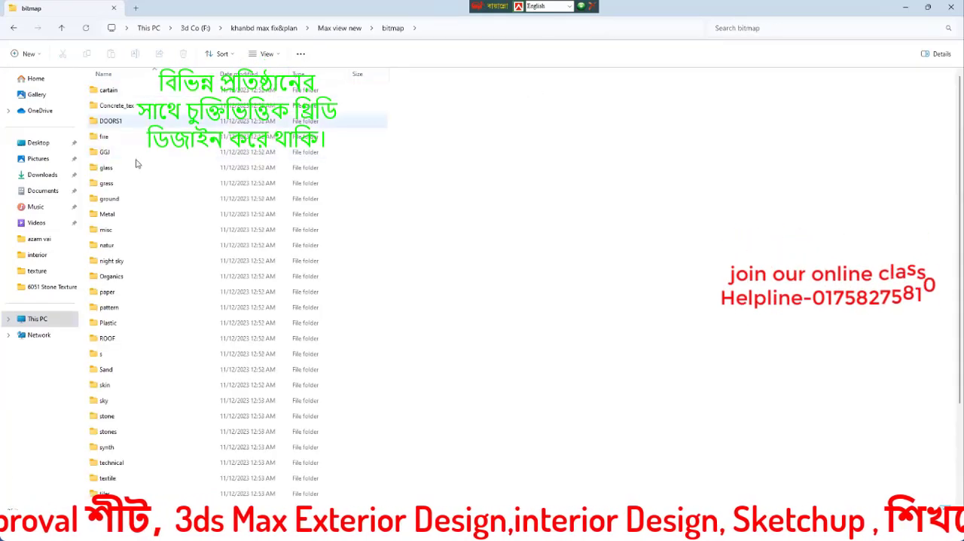
pyautogui.click(113, 386)
pyautogui.doubleClick(117, 400)
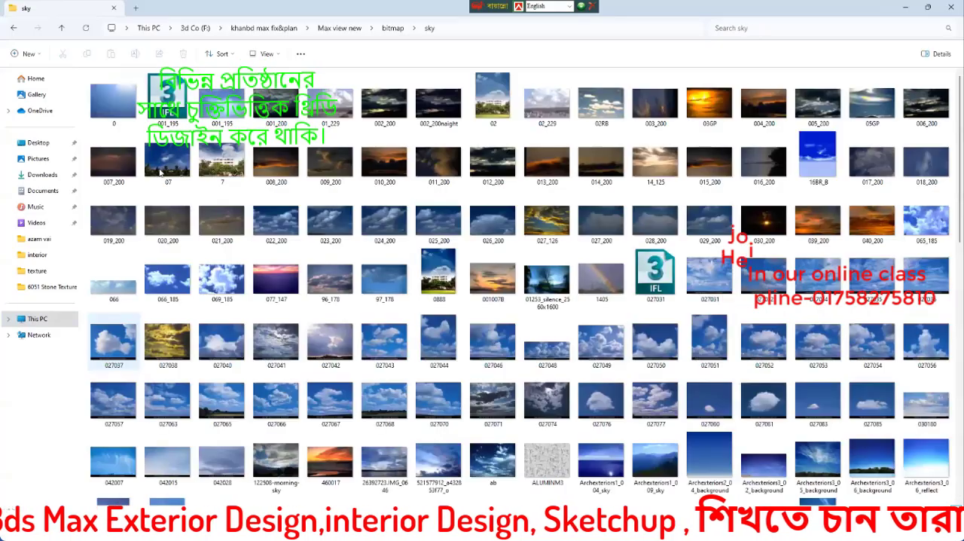
# Step: Preview the sky image 02.jpg, close the open image viewer windows, and look over the other sky images
pyautogui.doubleClick(492, 100)
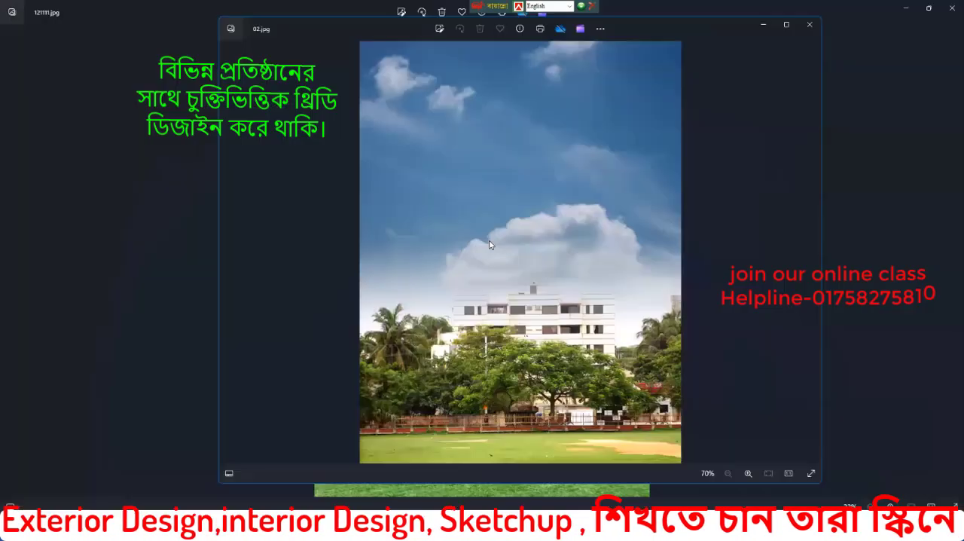
pyautogui.click(812, 26)
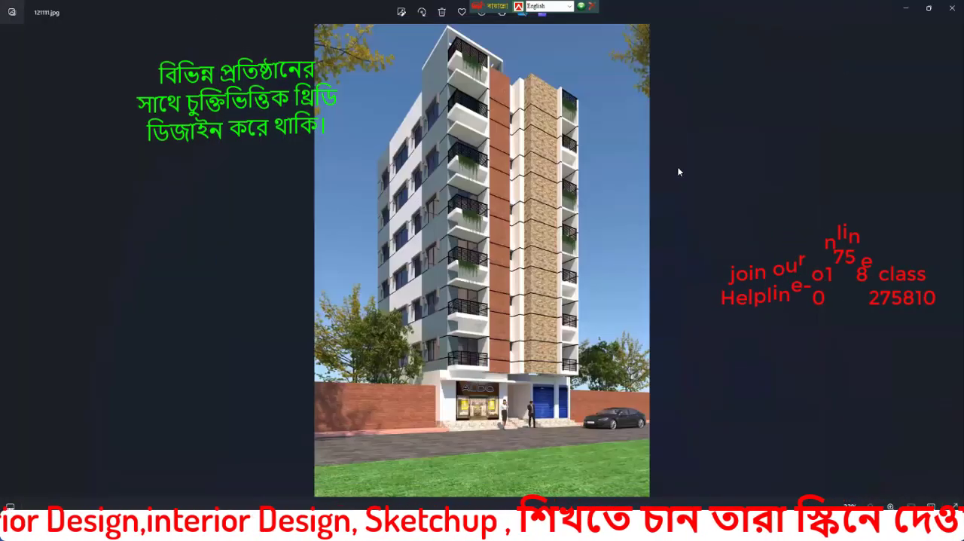
pyautogui.click(952, 8)
pyautogui.scroll(-10, 637, 345)
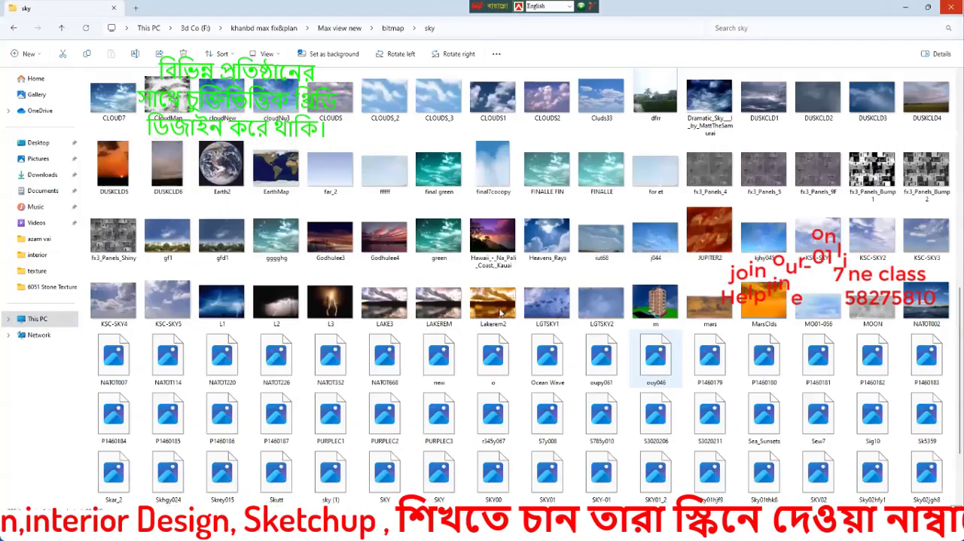
pyautogui.scroll(10, 638, 345)
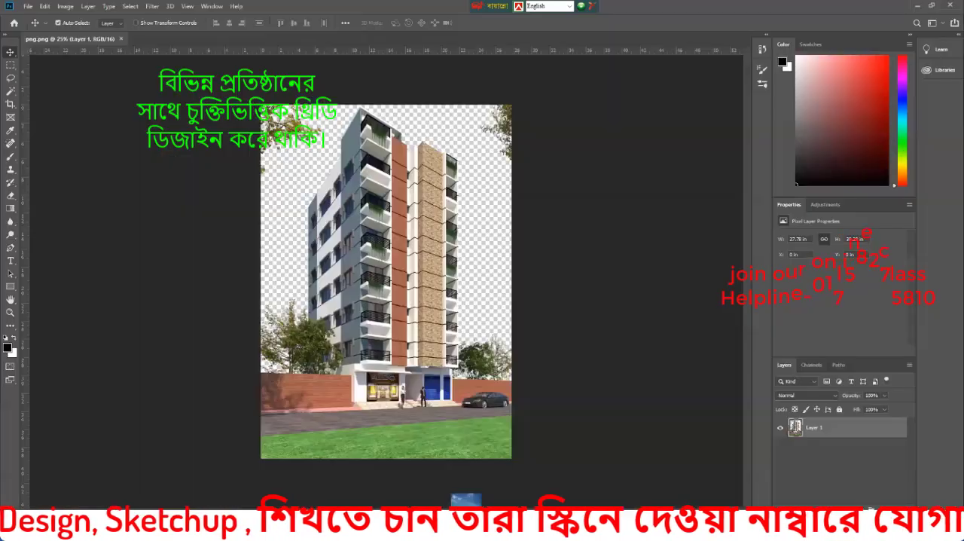
# Step: Place sky image 02 into the png.png document and enlarge it to about 241% so it covers the whole canvas
pyautogui.moveTo(466, 499); pyautogui.dragTo(351, 281)
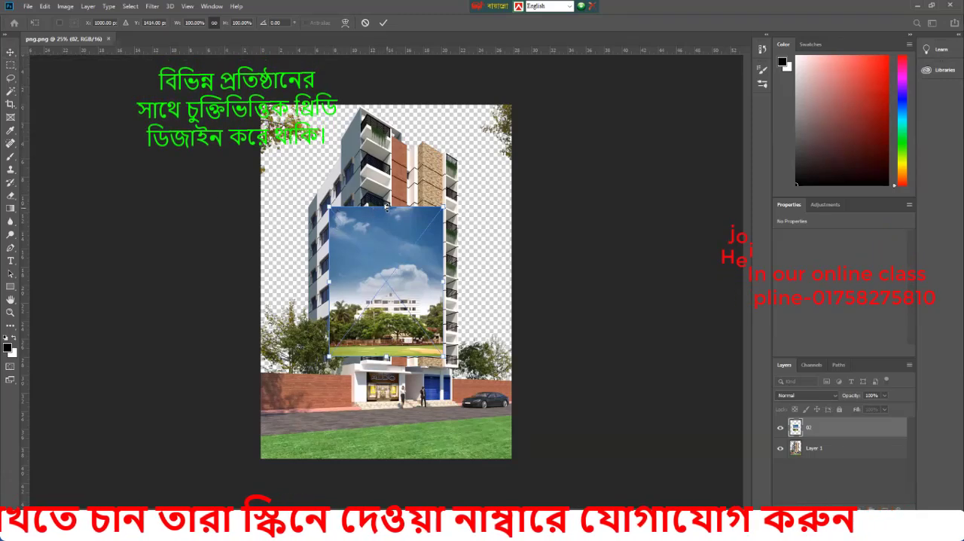
pyautogui.moveTo(387, 207); pyautogui.dragTo(387, 172)
pyautogui.moveTo(316, 173); pyautogui.dragTo(263, 107)
pyautogui.moveTo(455, 357); pyautogui.dragTo(528, 452)
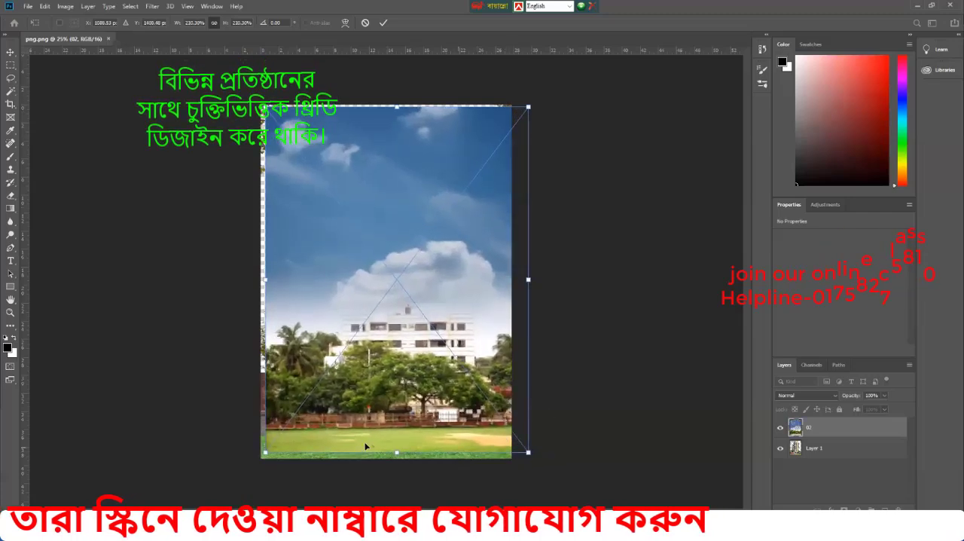
pyautogui.moveTo(265, 453); pyautogui.dragTo(255, 466)
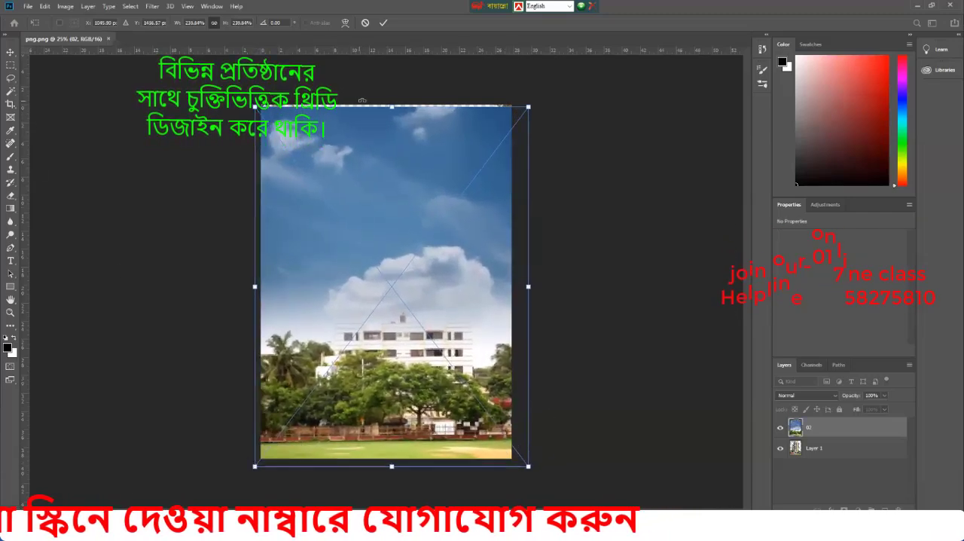
pyautogui.moveTo(392, 105); pyautogui.dragTo(391, 102)
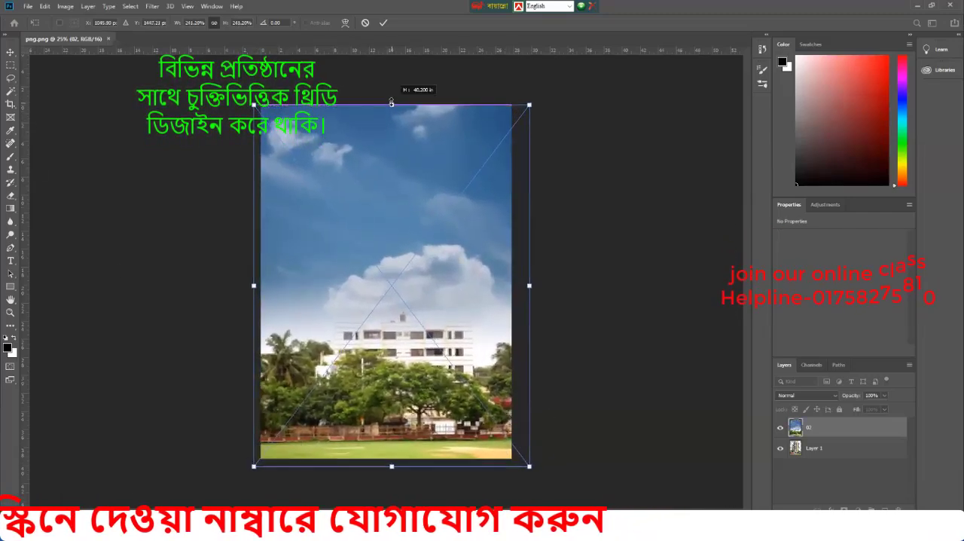
pyautogui.click(11, 52)
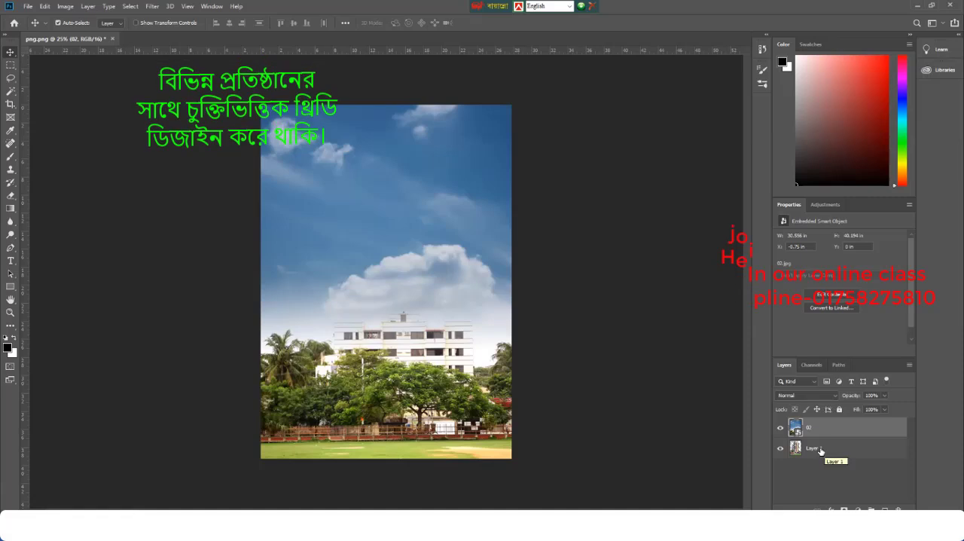
# Step: Move Layer 1 above the 02 sky layer and shift the sky image up and slightly left behind the building
pyautogui.moveTo(818, 444); pyautogui.dragTo(821, 427)
pyautogui.moveTo(478, 281)
pyautogui.mouseDown()
pyautogui.moveTo(472, 253)
pyautogui.moveTo(465, 282)
pyautogui.moveTo(480, 296)
pyautogui.mouseUp()
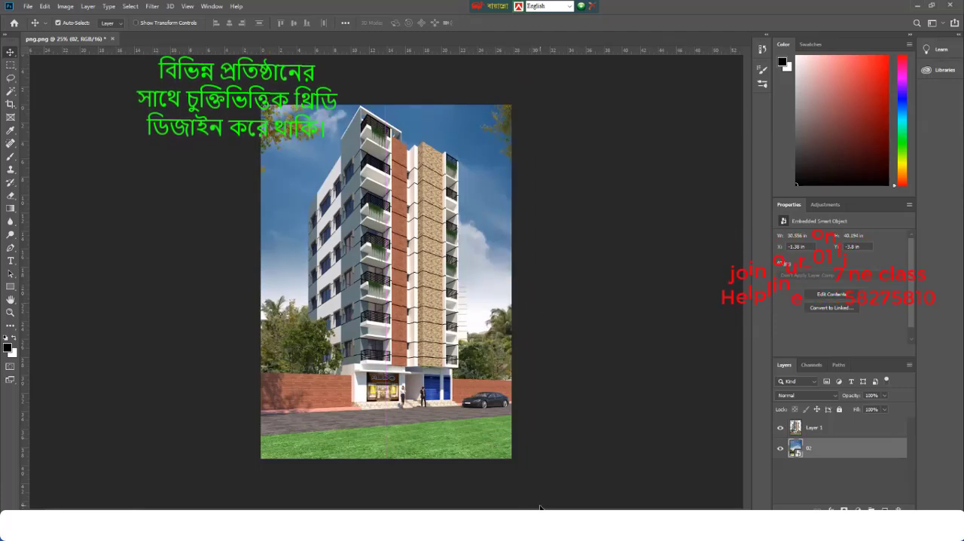
# Step: Apply the Camera Raw filter to Layer 1 with temperature +2, exposure +0.15, texture +10, dehaze +2 and slightly raised vibrance
pyautogui.click(466, 303)
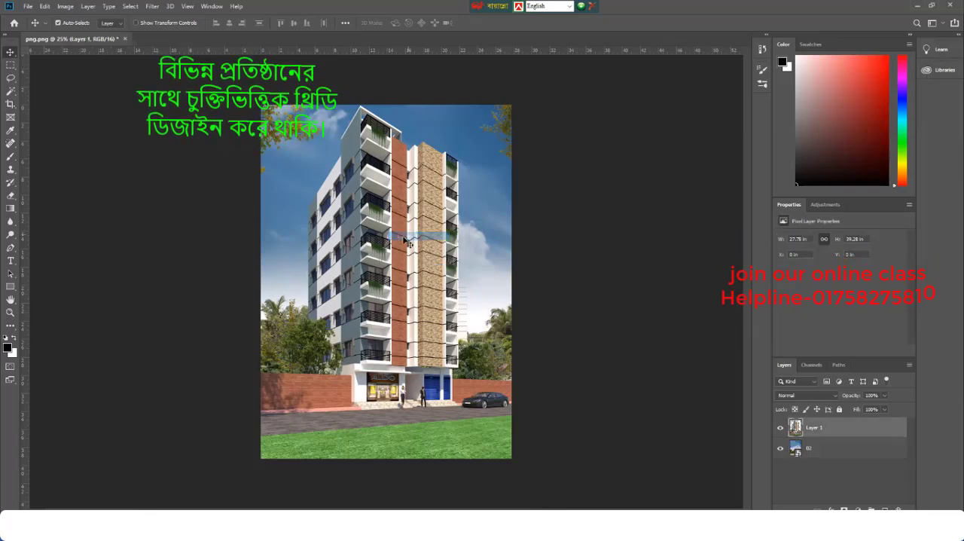
pyautogui.click(65, 10)
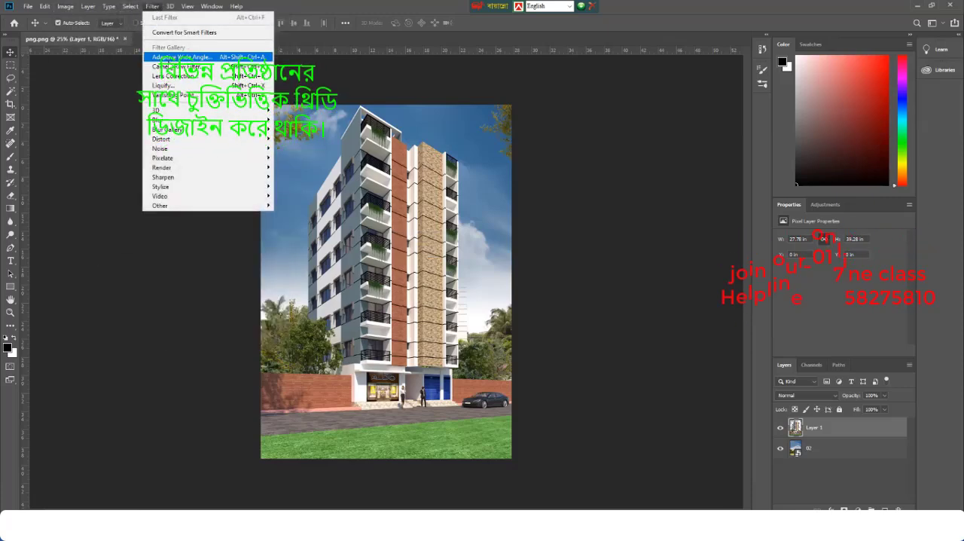
pyautogui.click(181, 66)
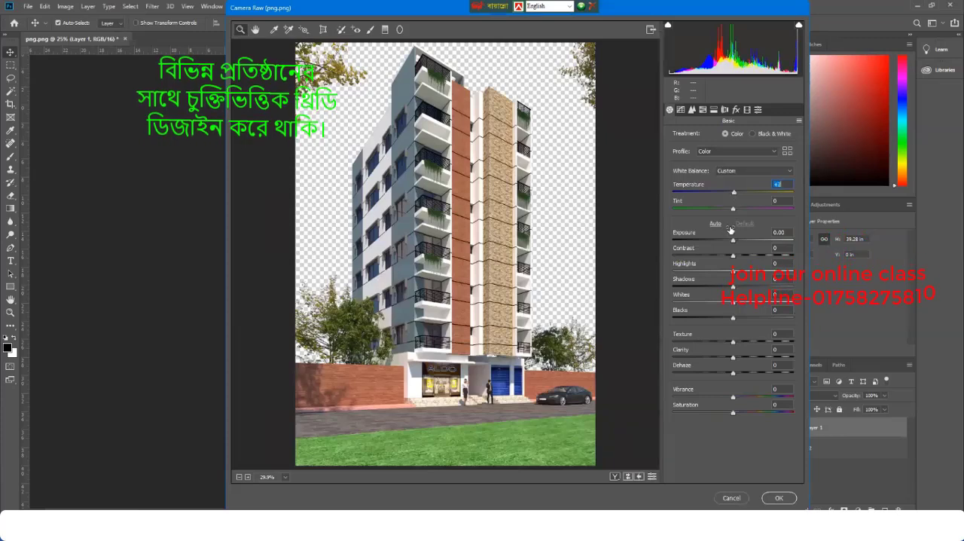
pyautogui.moveTo(733, 242); pyautogui.dragTo(735, 242)
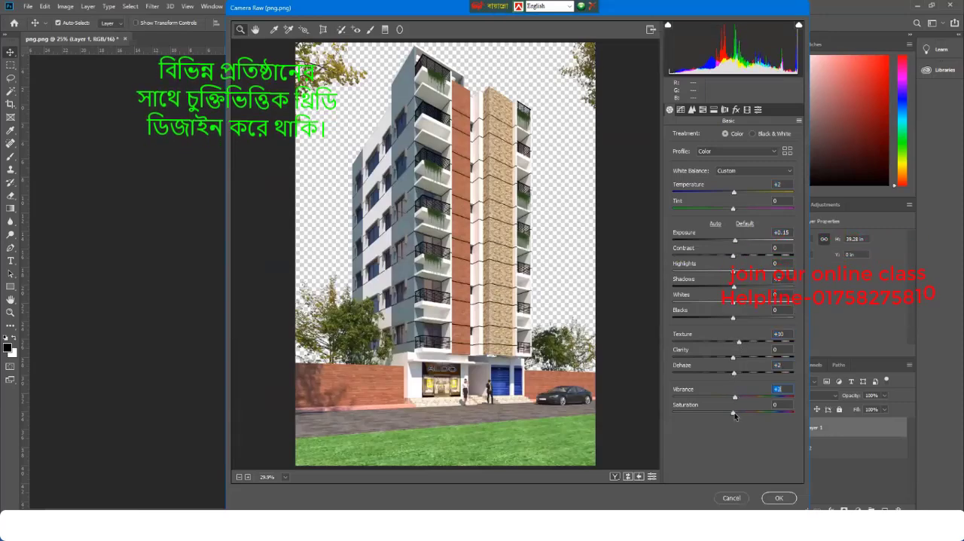
pyautogui.click(779, 498)
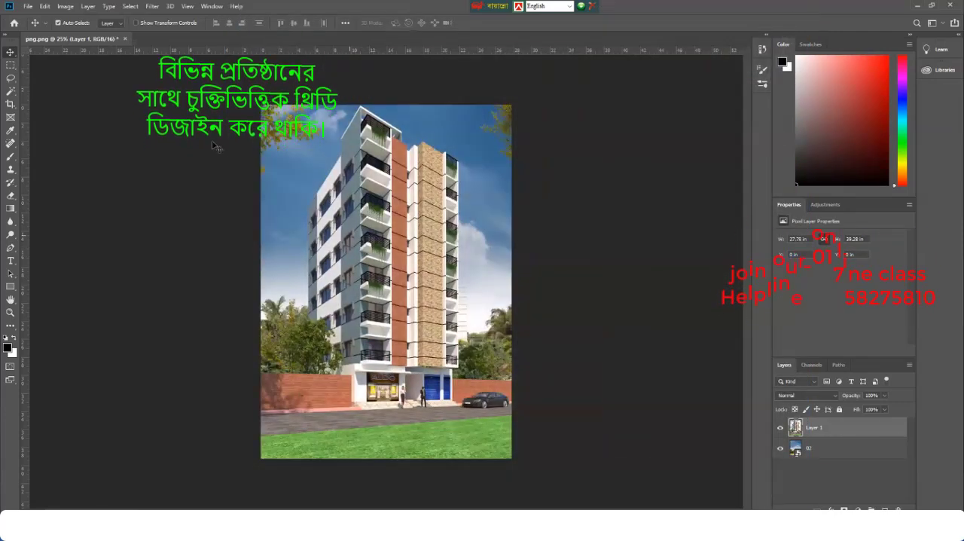
# Step: Save the composited image to the Desktop as a JPEG named png, accepting the JPEG options
pyautogui.click(27, 6)
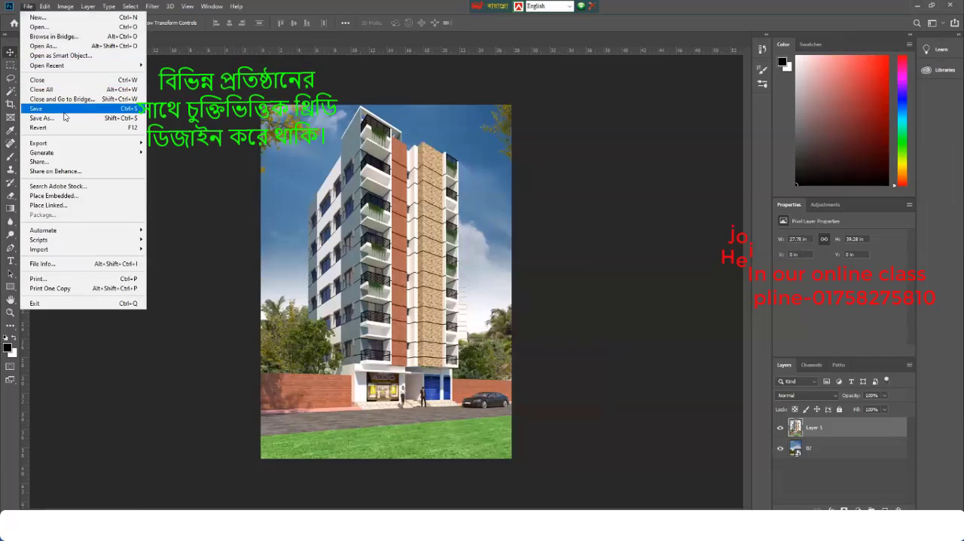
pyautogui.click(65, 119)
pyautogui.write('png')
pyautogui.click(120, 232)
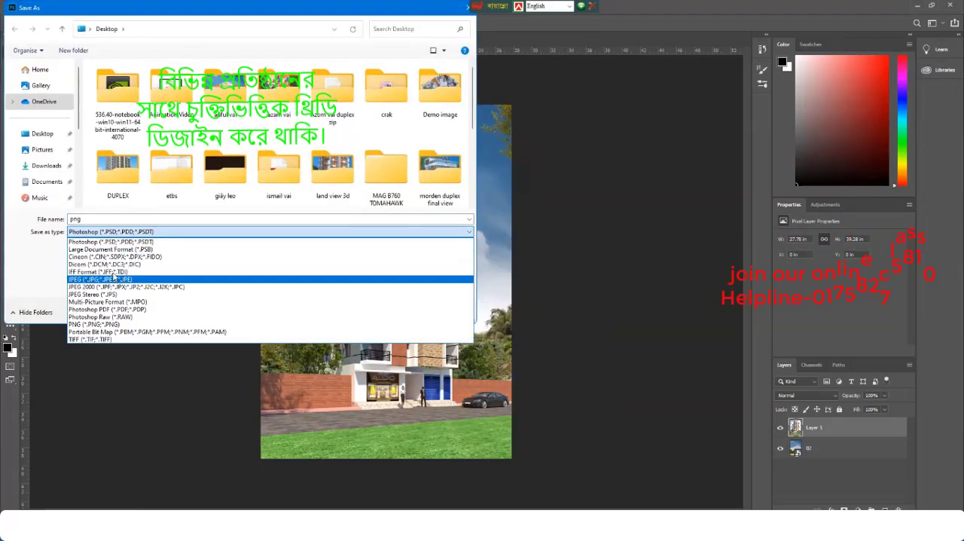
pyautogui.click(100, 279)
pyautogui.click(37, 135)
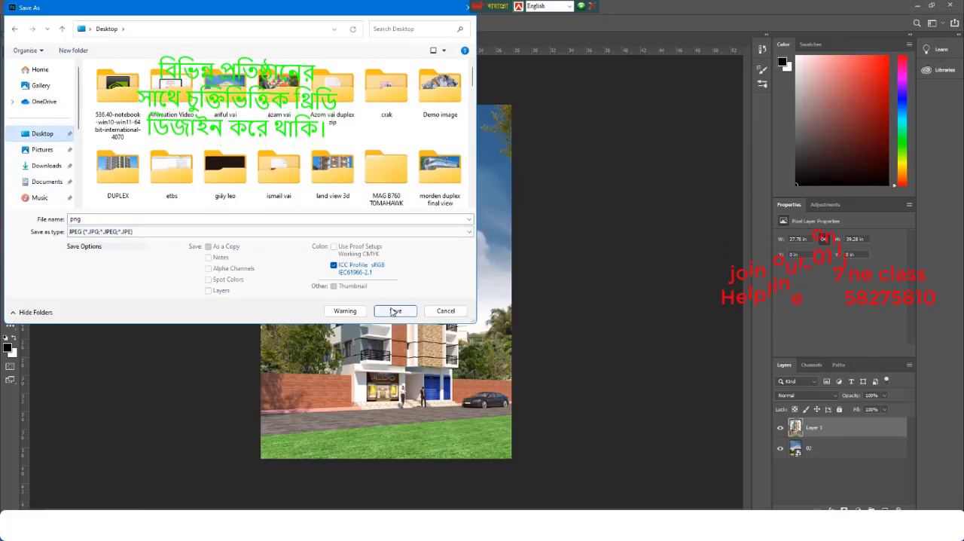
pyautogui.click(396, 312)
pyautogui.click(539, 132)
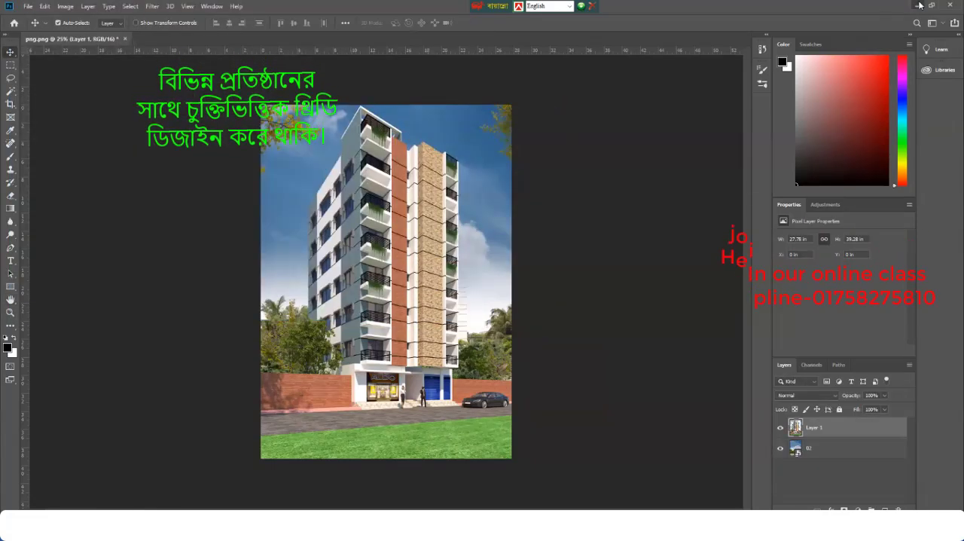
# Step: Minimize Photoshop, the V-Ray frame buffer and 3ds Max, and open the saved png.jpg from the desktop in the image viewer
pyautogui.click(920, 6)
pyautogui.click(913, 6)
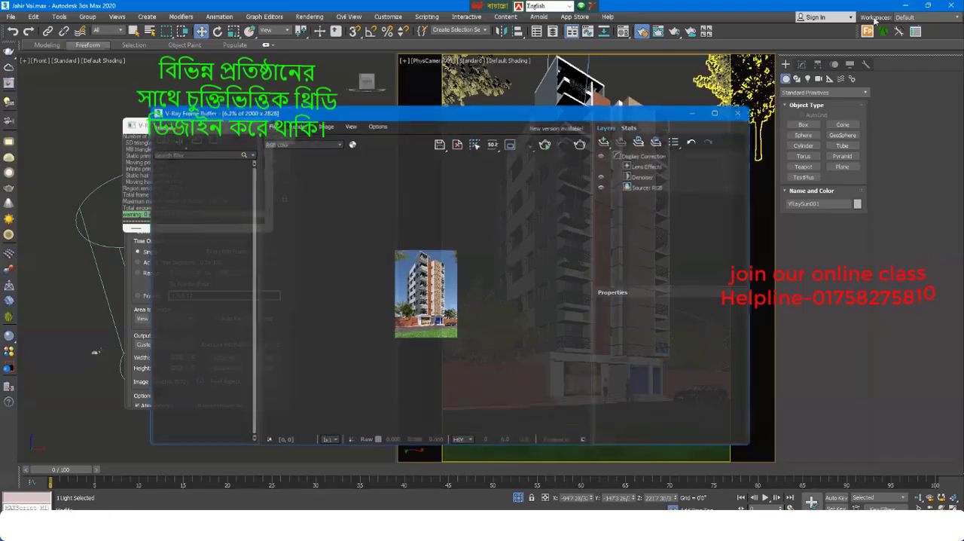
pyautogui.click(906, 5)
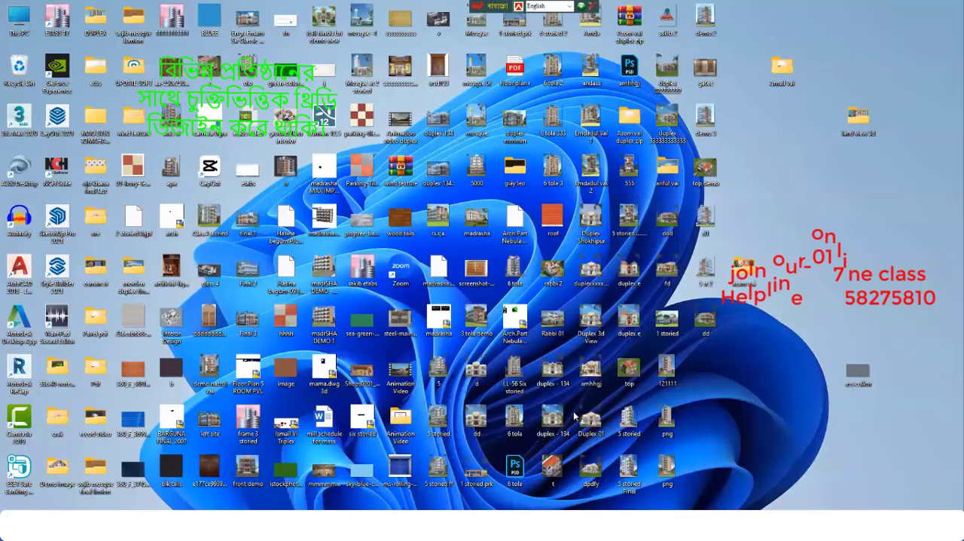
pyautogui.click(486, 525)
pyautogui.scroll(-3, 541, 288)
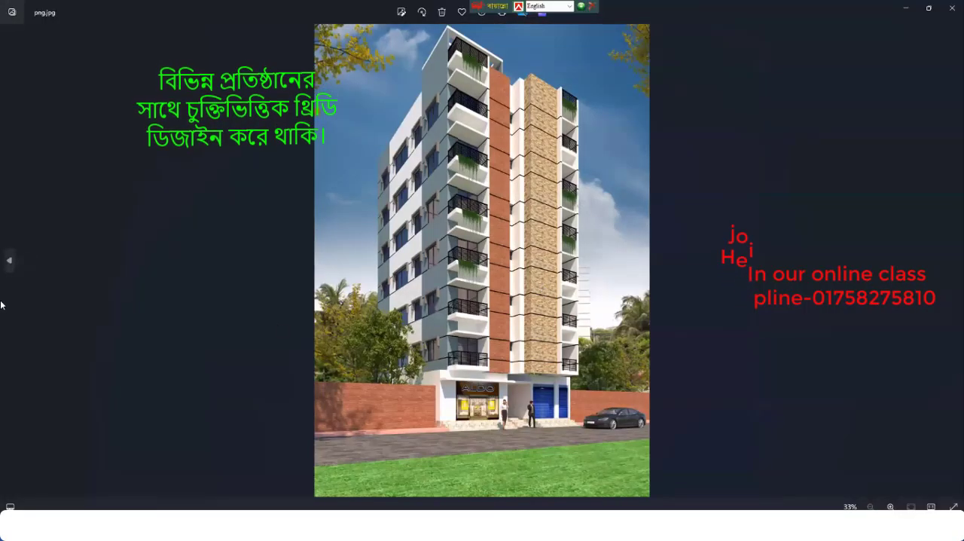
# Step: Compare png.jpg with the earlier plain-sky render and examine the building and sky of the composite up close
pyautogui.click(9, 260)
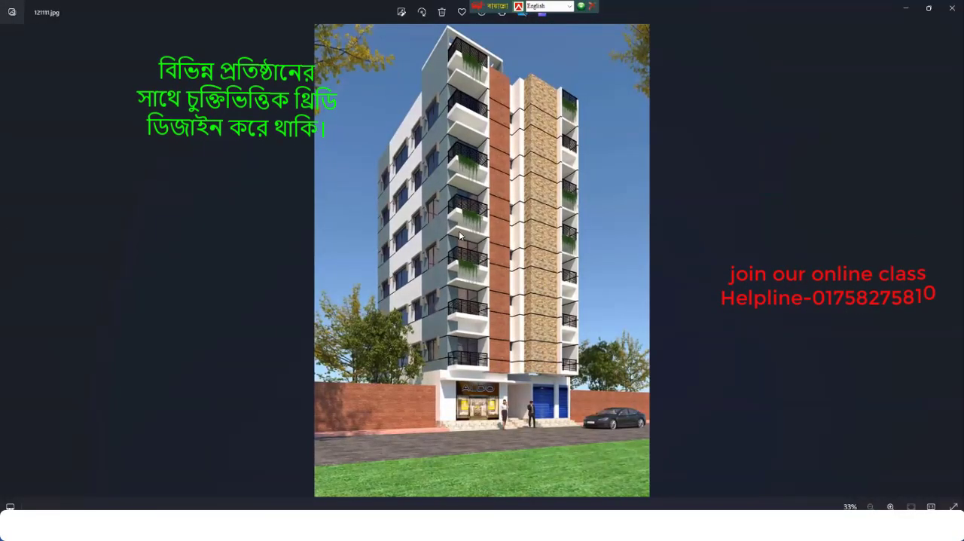
pyautogui.click(951, 260)
pyautogui.scroll(3, 548, 347)
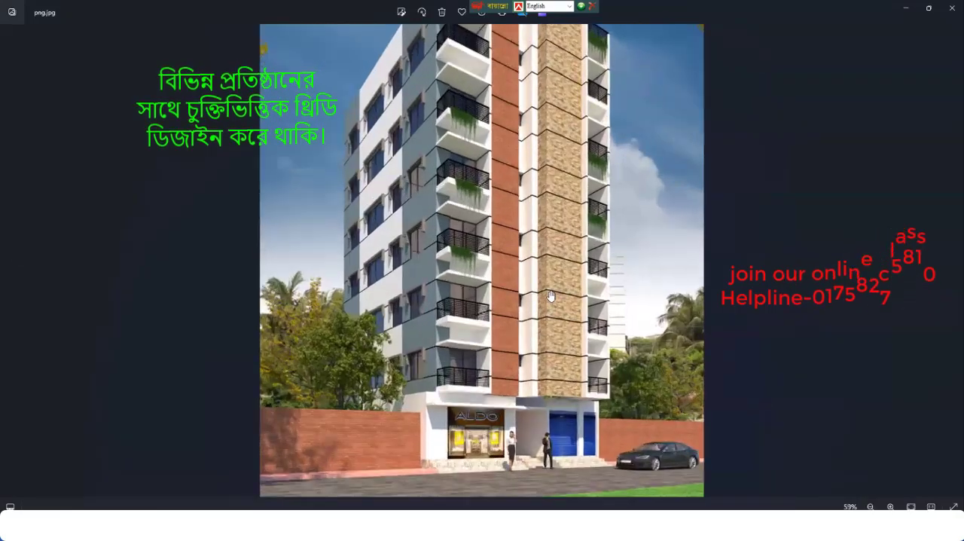
pyautogui.scroll(-3, 548, 347)
pyautogui.scroll(5, 521, 231)
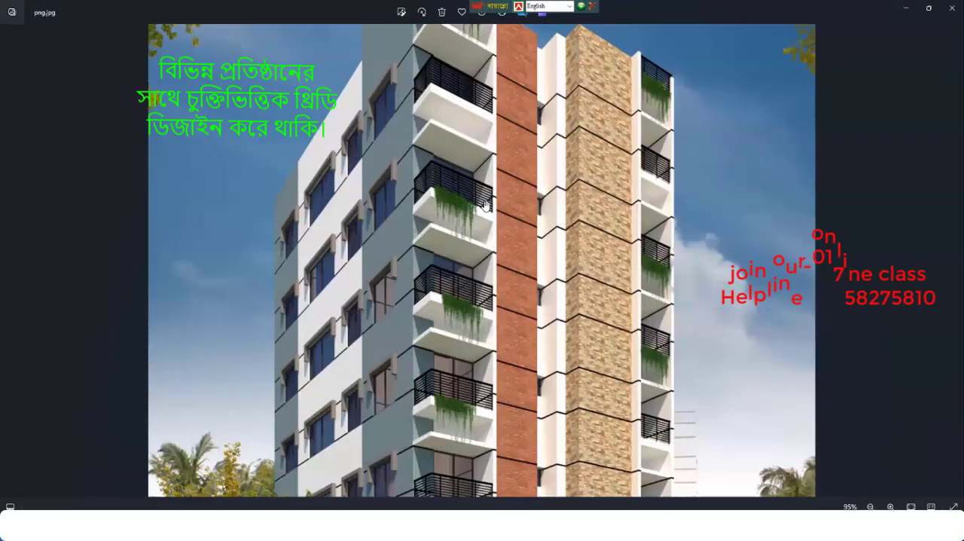